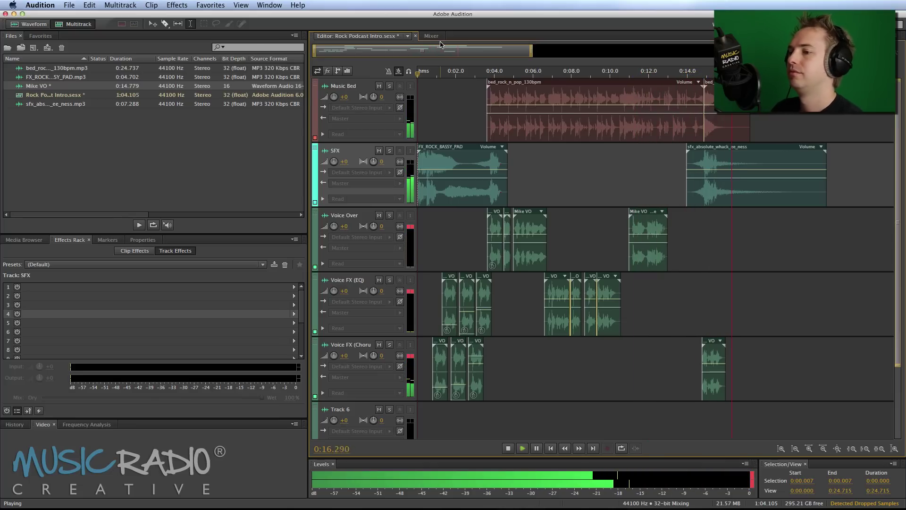
Stop the session playback and expand the Beepy folder of sound effects in the Tools media library
key("space")
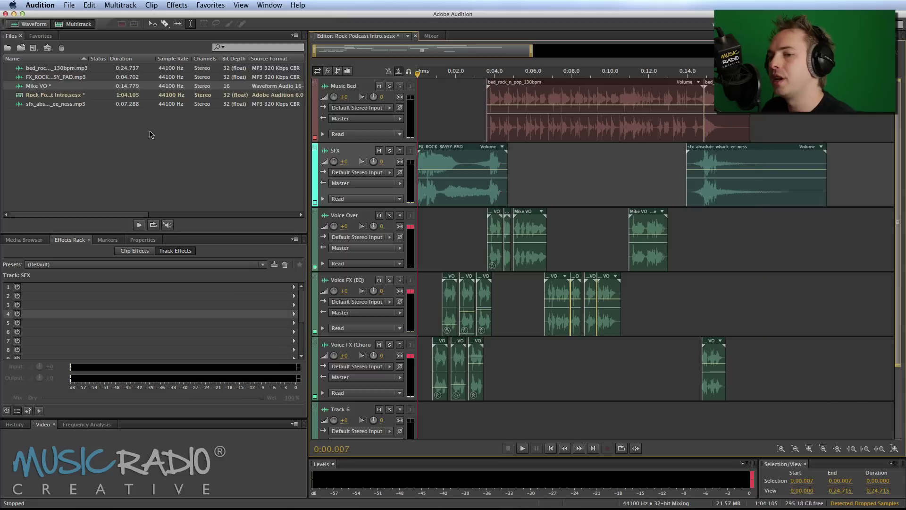
left_click(23, 240)
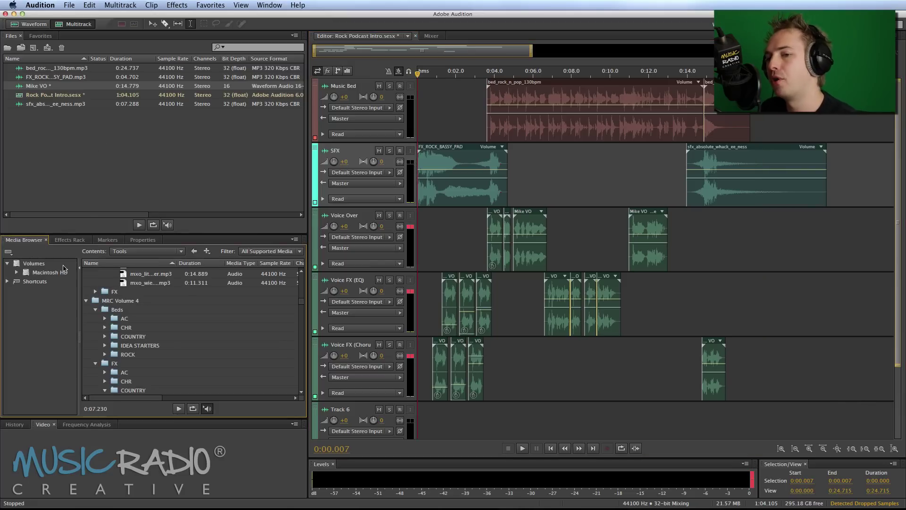
scroll(164, 336, "up", 10)
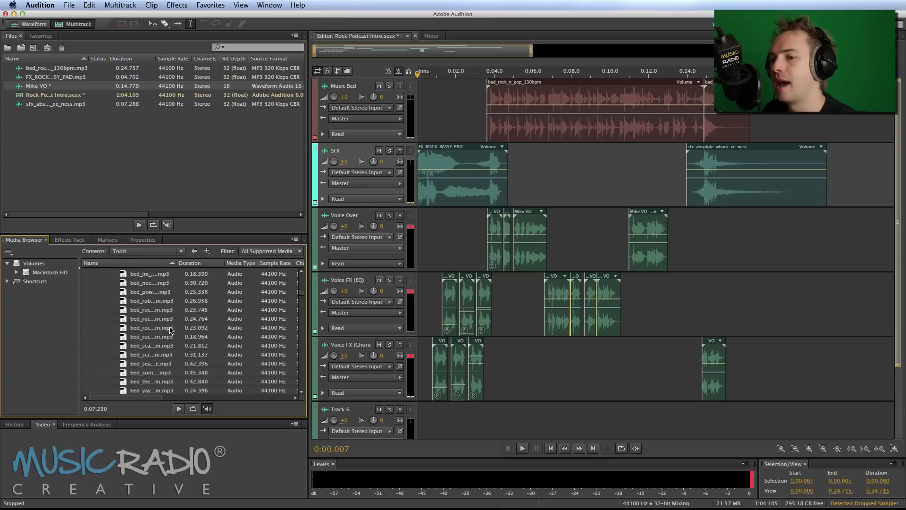
scroll(171, 330, "up", 10)
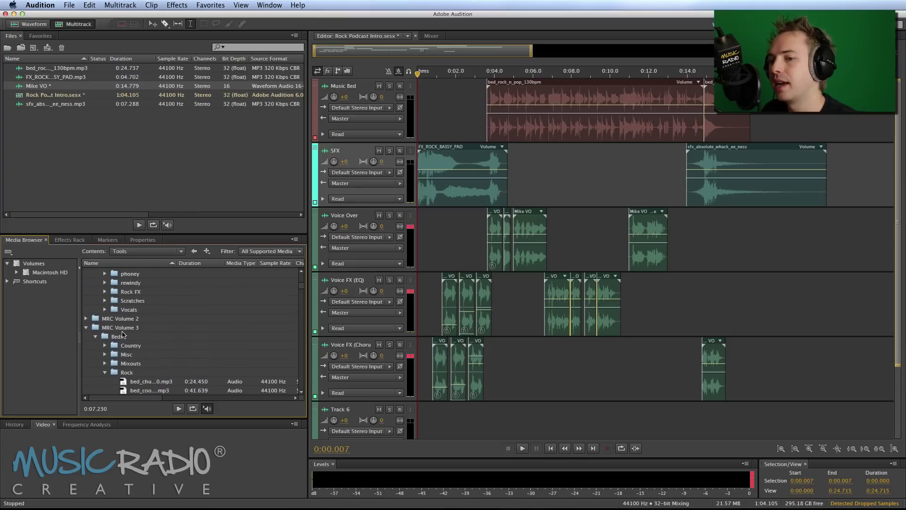
scroll(122, 333, "down", 1)
left_click(104, 301)
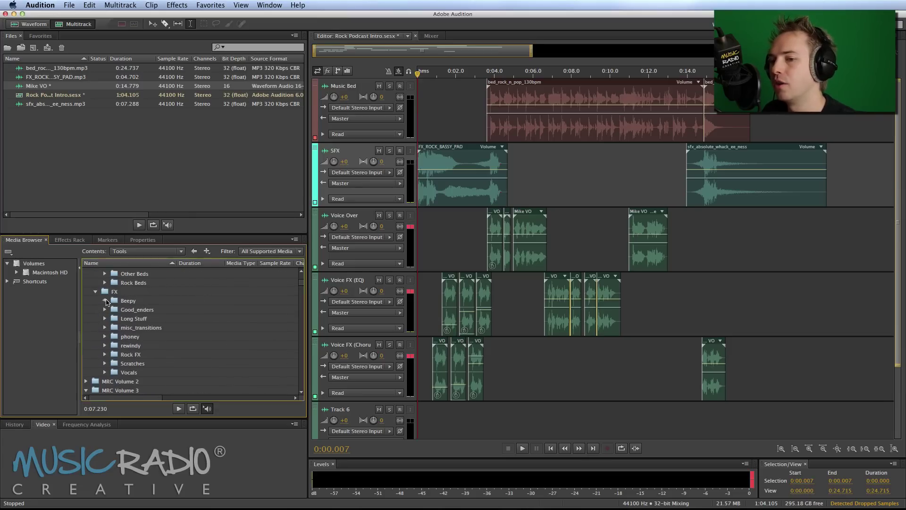
Audition several beep sound effects from the Beepy folder
scroll(137, 355, "down", 2)
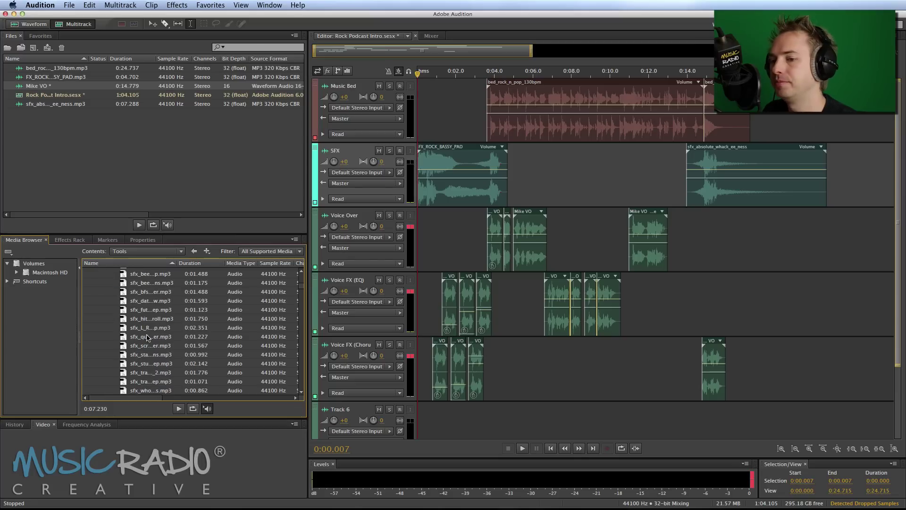
left_click(146, 328)
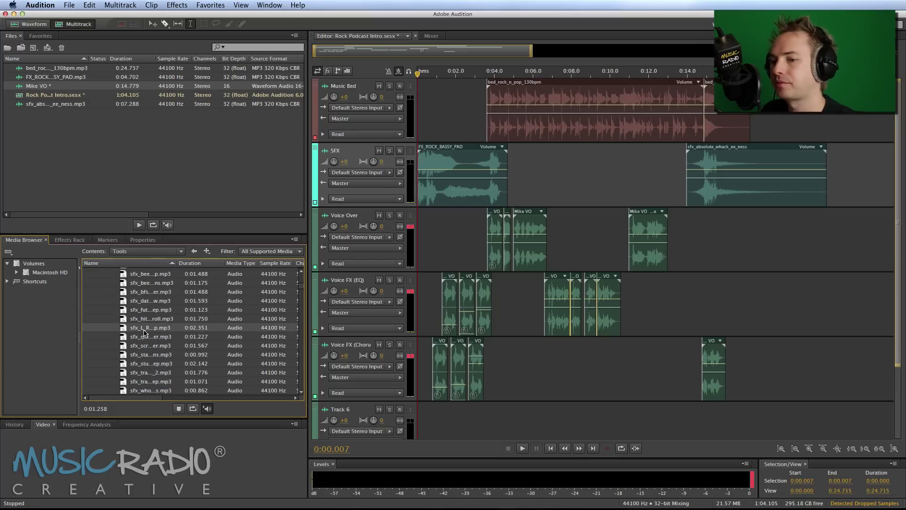
left_click(141, 338)
left_click(152, 364)
scroll(158, 372, "down", 3)
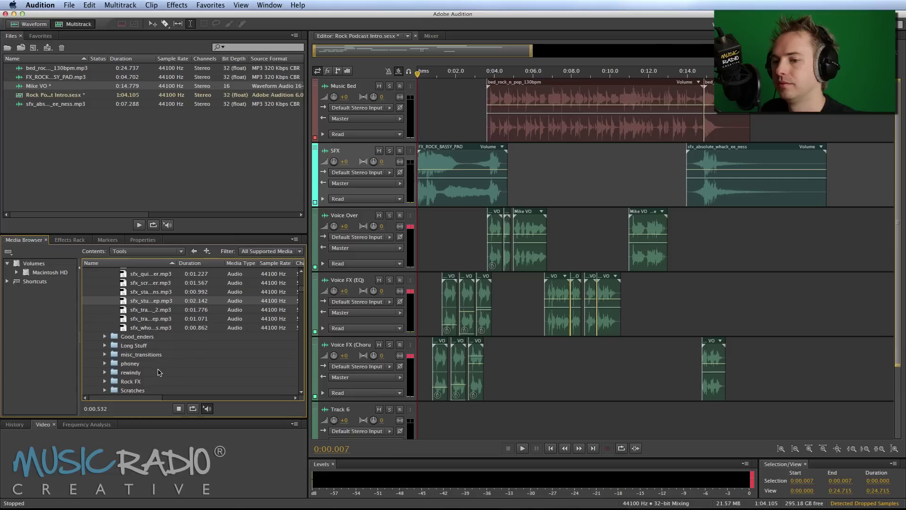
Preview sfx_transition_2.mp3 and place it on Track 6, starting at about 0:02.9 and overlapping the music bed's start
left_click(148, 310)
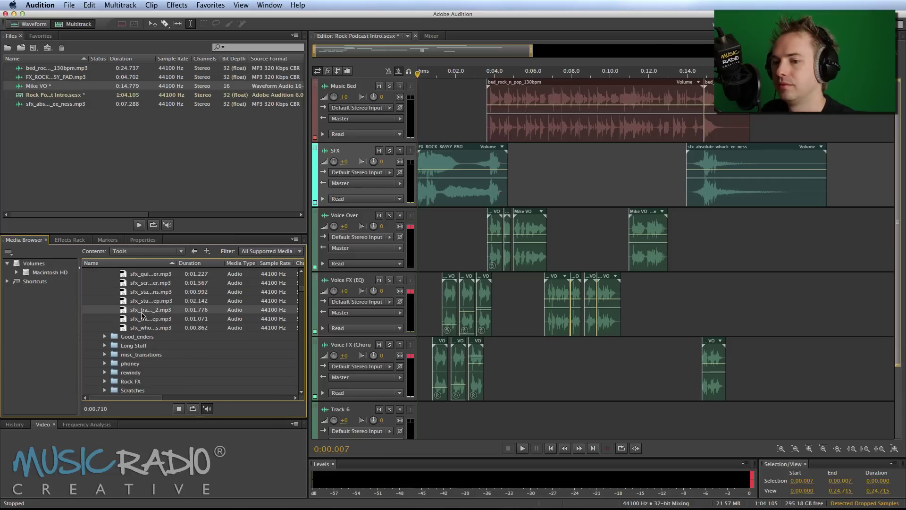
left_click_drag(142, 312, 500, 377)
left_click(473, 411)
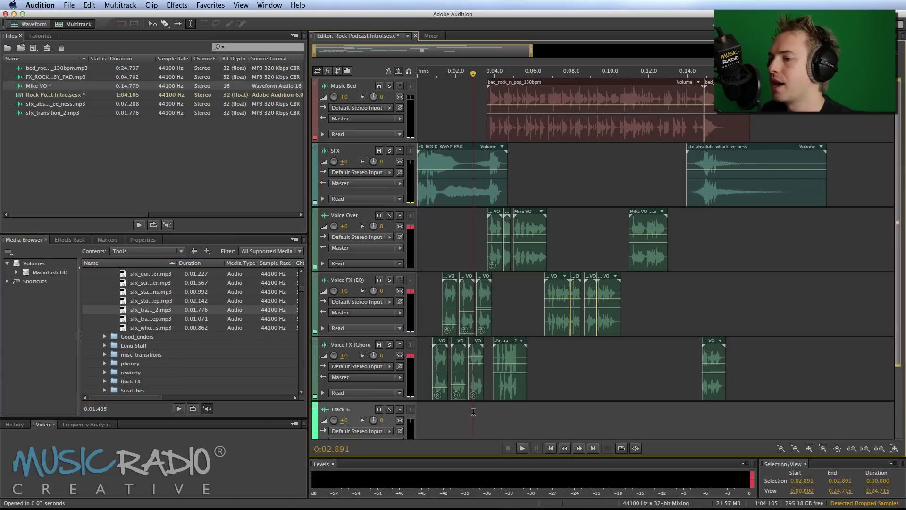
scroll(474, 74, "up", 5)
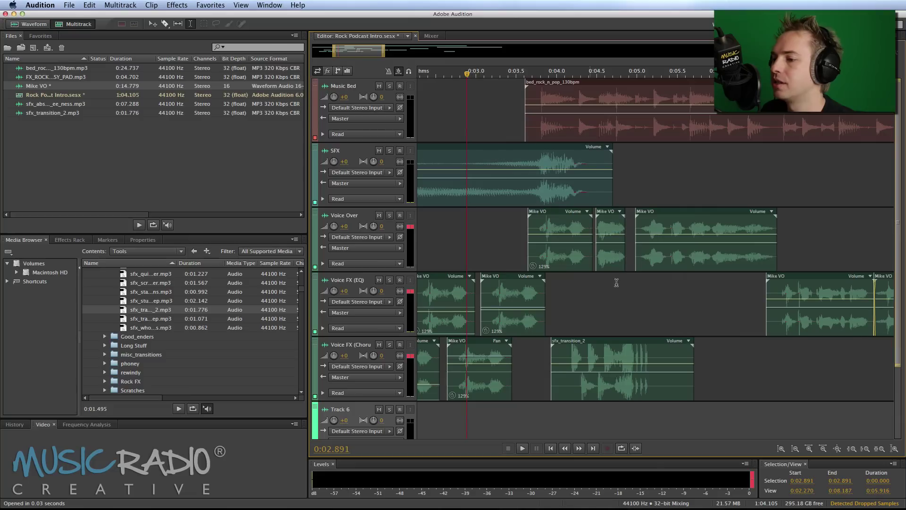
left_click_drag(643, 373, 551, 414)
left_click(536, 368)
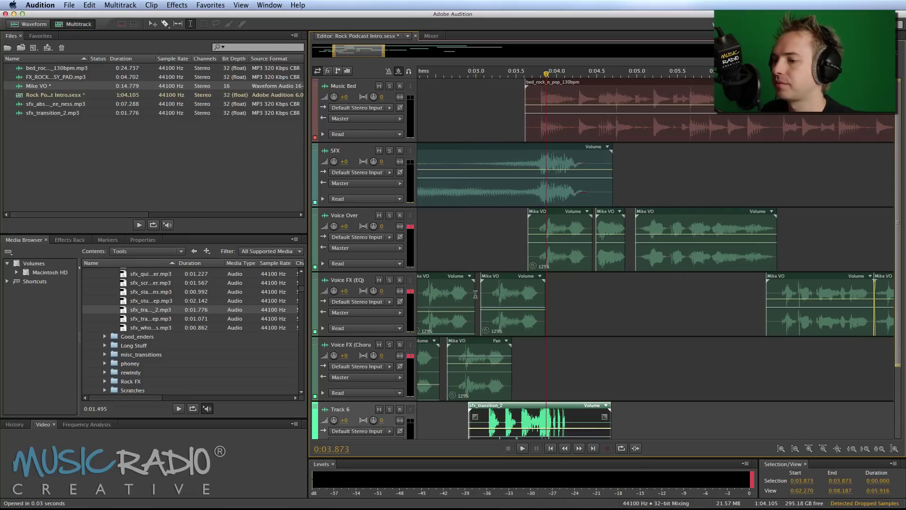
Play the mix from about 0:03.0 to hear the transition effect against the voice over
left_click(477, 244)
key("space")
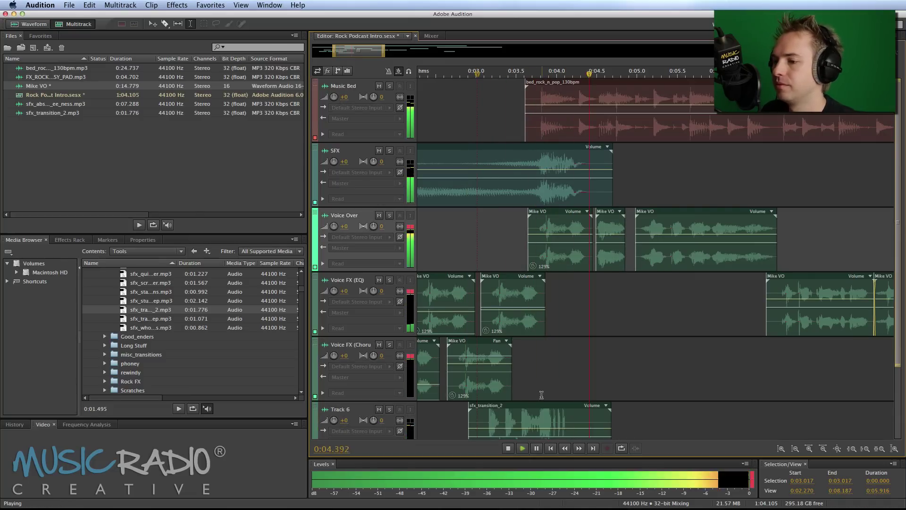
key("space")
Lower the sfx_transition_2 clip's volume envelope with a further dip near its loudest part, and move the clip's start to about 0:02.6
scroll(545, 378, "down", 3)
left_click(539, 340)
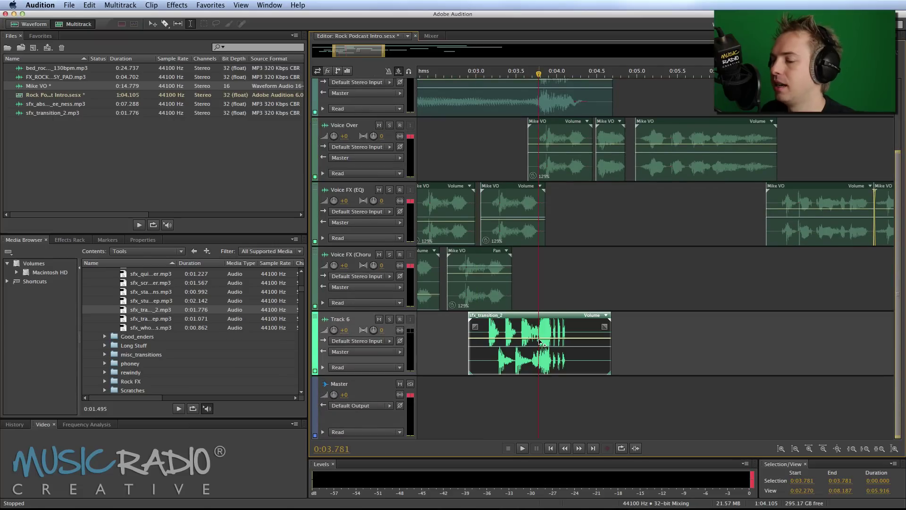
left_click_drag(544, 344, 540, 345)
left_click(446, 337)
key("space")
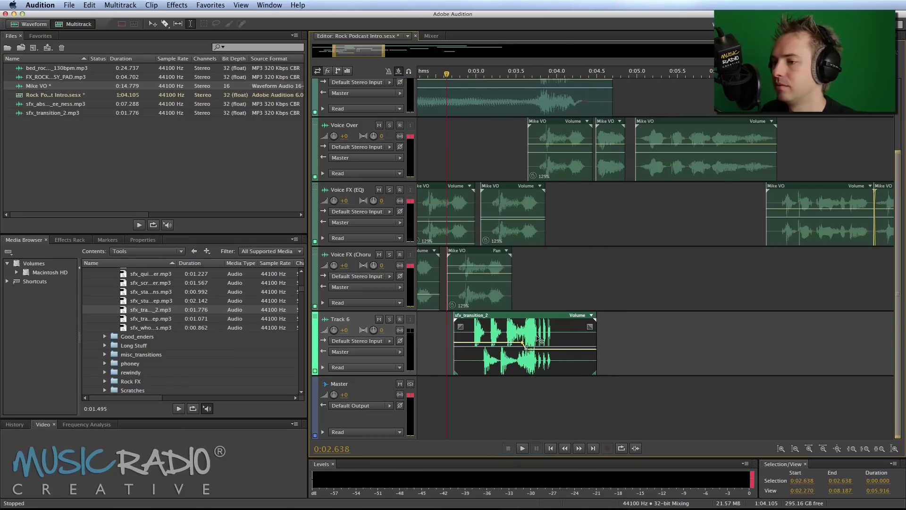
left_click_drag(546, 317, 521, 317)
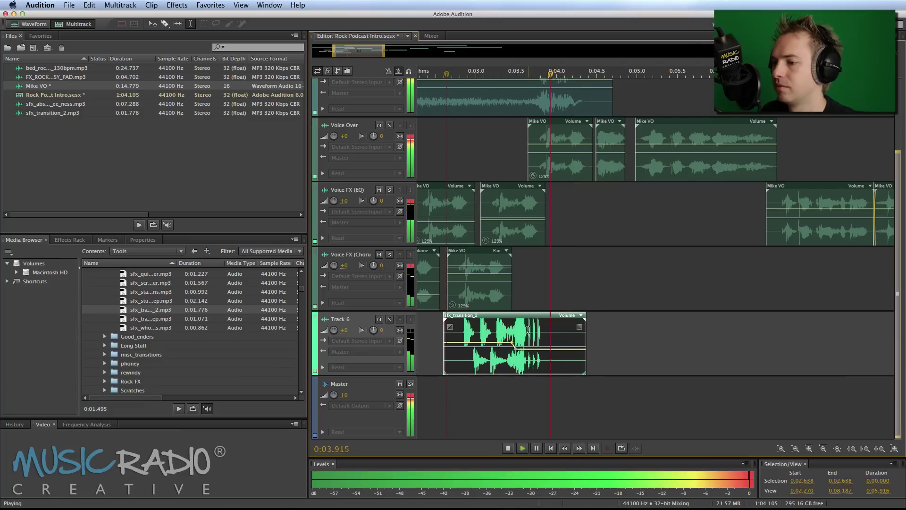
key("space")
left_click(437, 329)
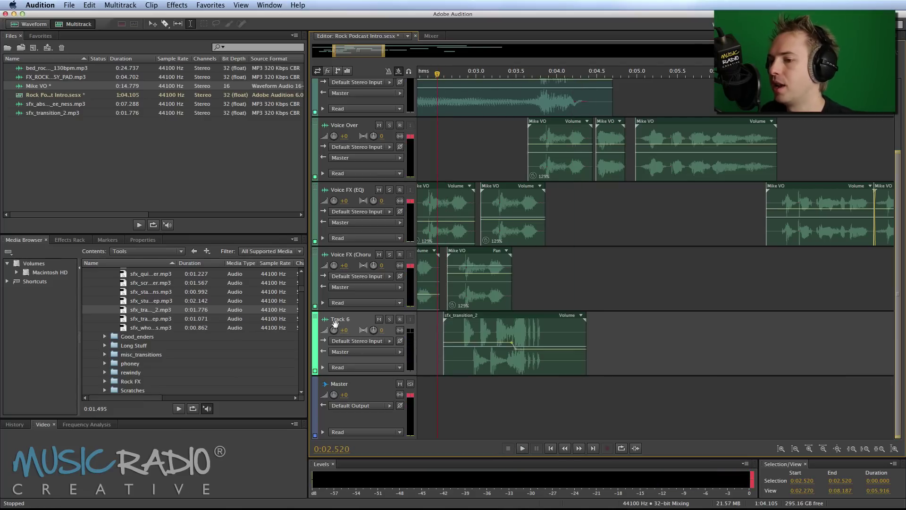
Change Track 6's colour to light blue, hue 198, and rename the track Extra SFX
left_click(315, 371)
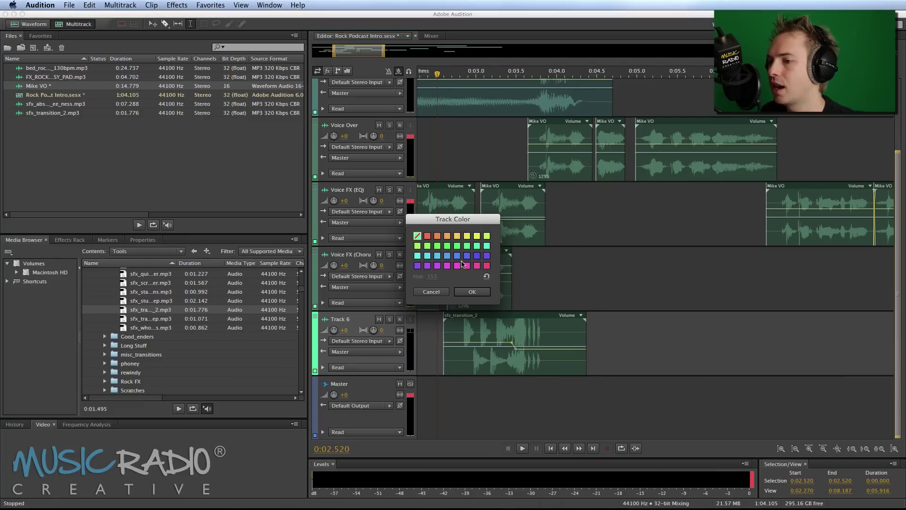
left_click(436, 256)
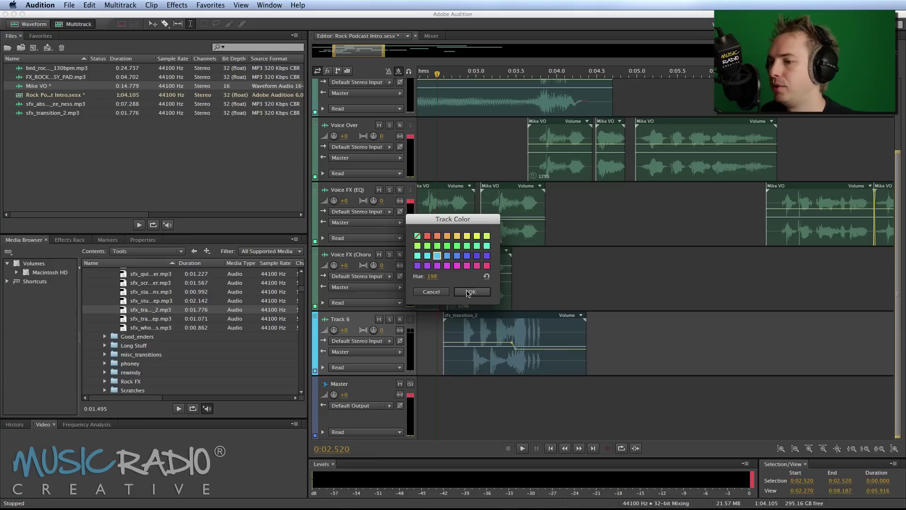
left_click(470, 291)
left_click(348, 321)
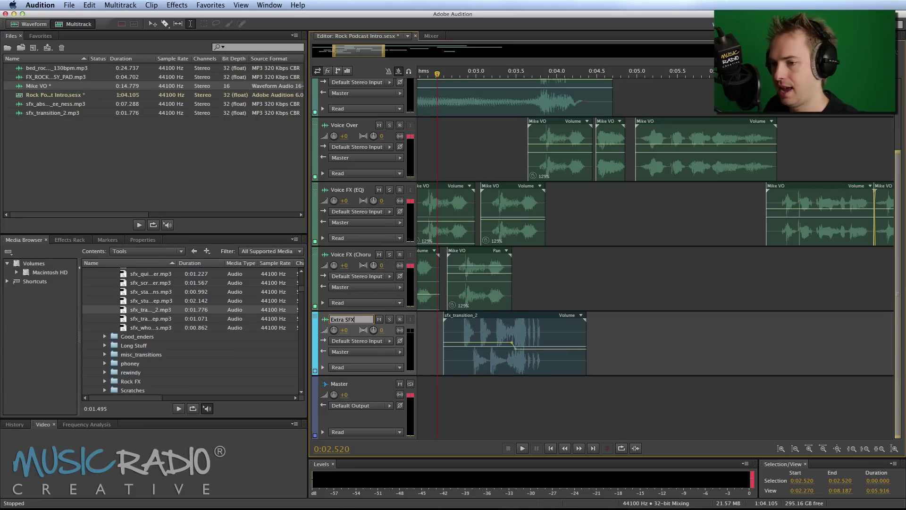
Play the intro from 0:02.520 to check the transition effect in the full mix
scroll(566, 72, "down", 5)
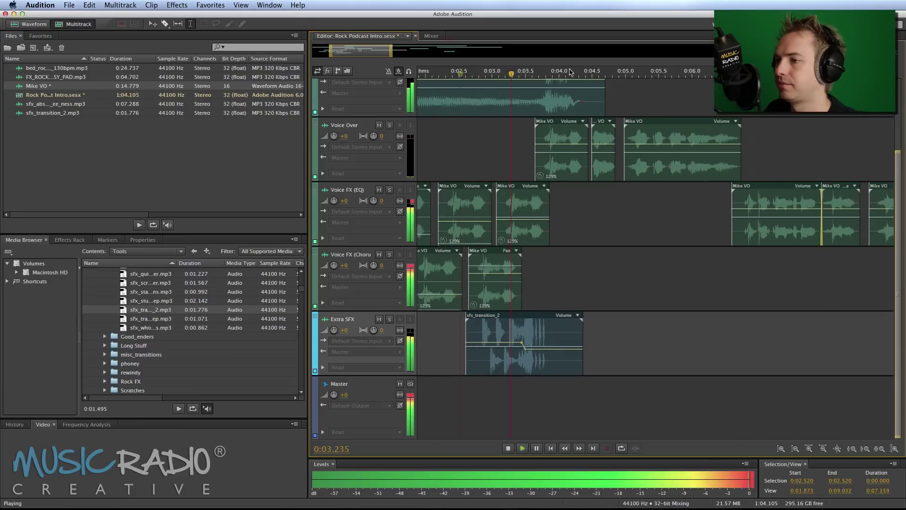
left_click(602, 135)
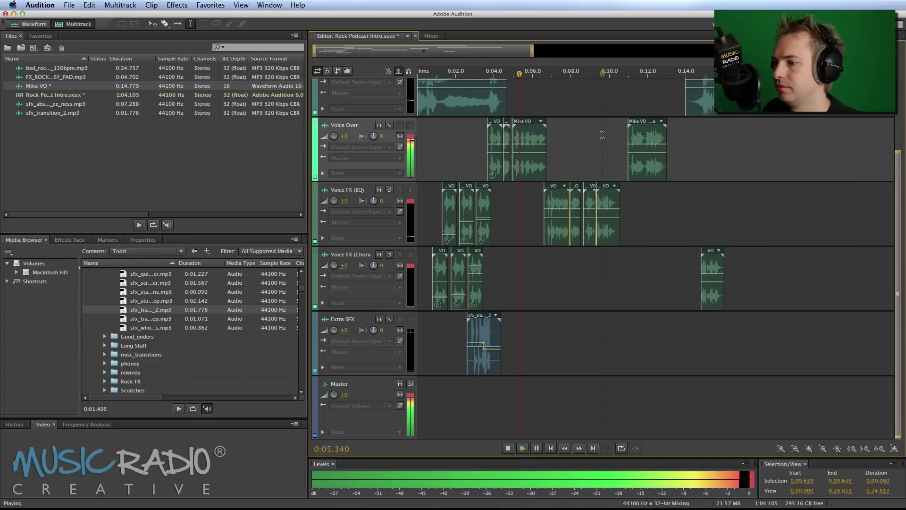
key("space")
Play the section from 0:09.639 and mark the gap before the next voice-over line at 0:10.580
scroll(532, 139, "up", 4)
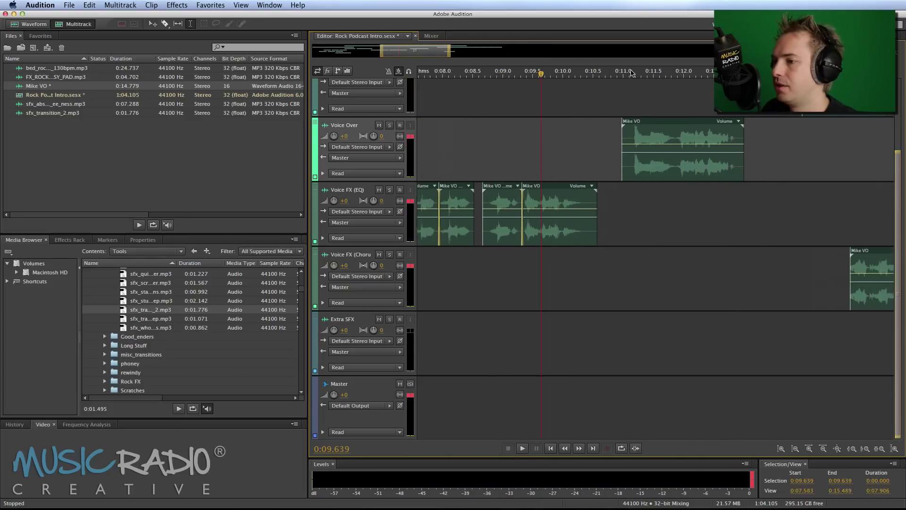
key("space")
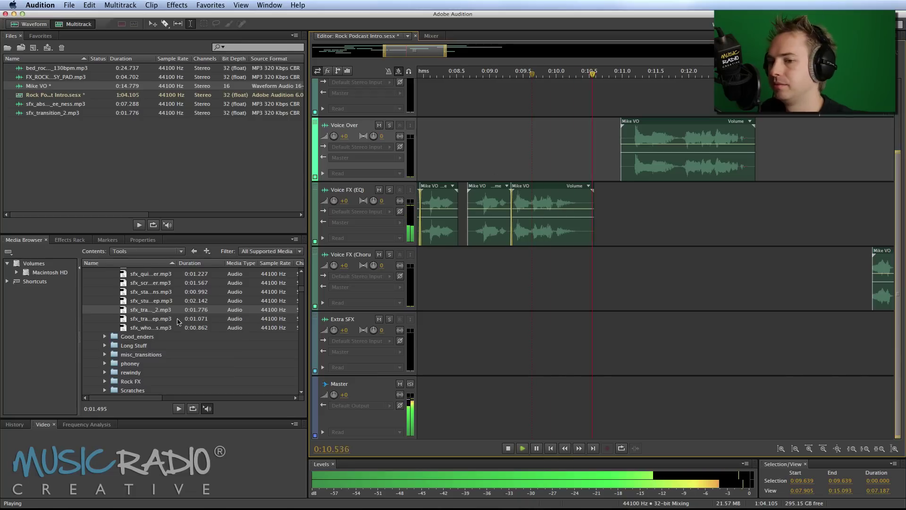
scroll(153, 303, "up", 5)
scroll(153, 303, "down", 10)
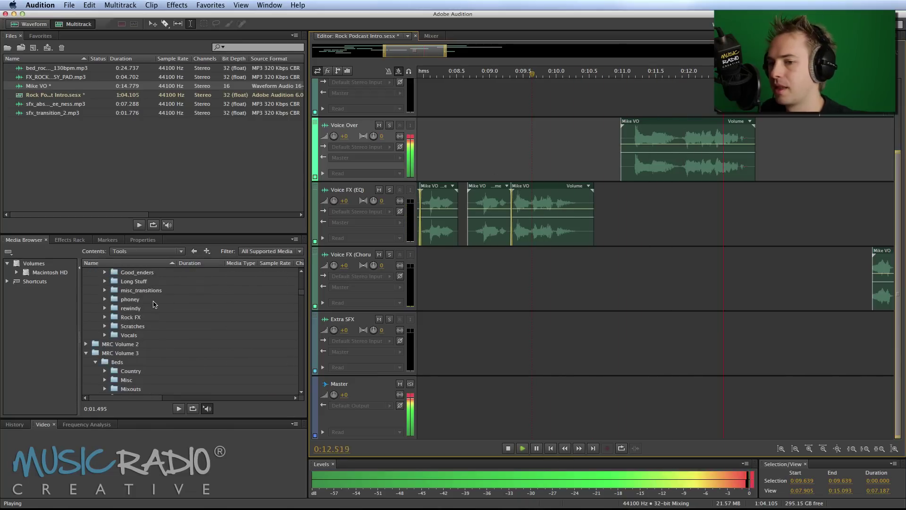
left_click(593, 167)
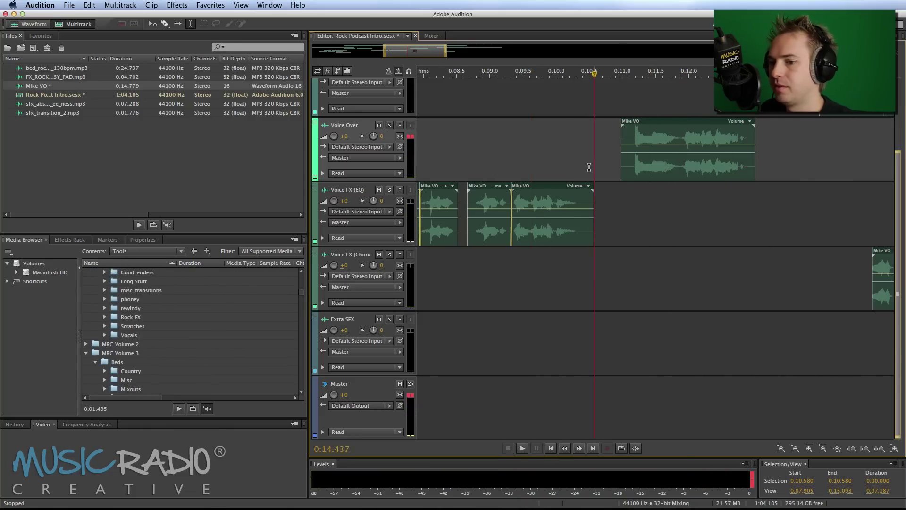
Place the ricky_tune_in_rewind effect from the rewindy folder on the Extra SFX track at about 0:10.0 and play it in context
double_click(131, 308)
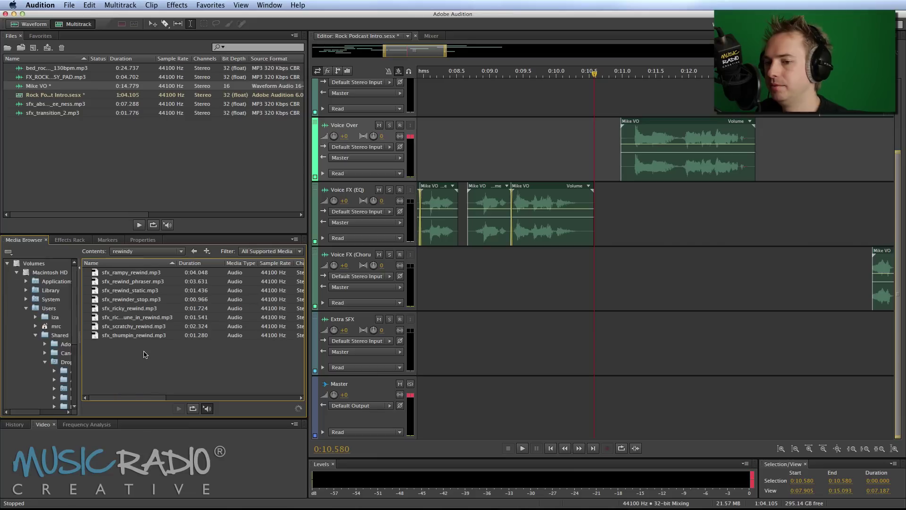
left_click(132, 318)
left_click_drag(132, 319, 562, 342)
left_click(544, 280)
key("space")
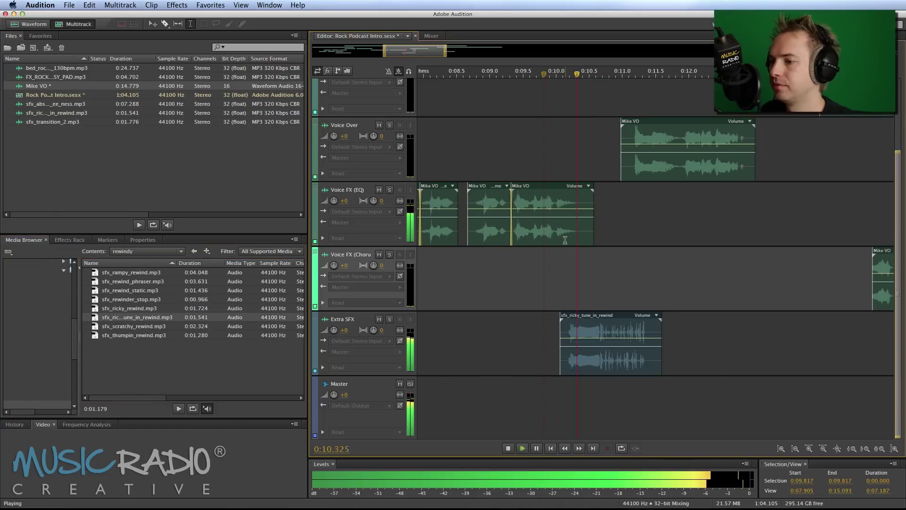
scroll(552, 227, "up", 3)
Move the rewind effect slightly earlier to about 0:09.9 and play the transition from 0:10.039
left_click(558, 171)
scroll(558, 170, "down", 3)
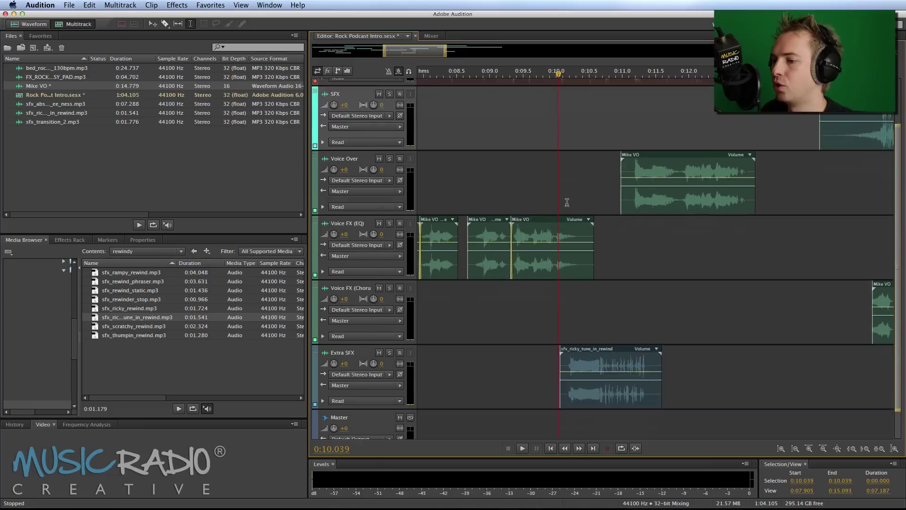
left_click_drag(581, 358, 572, 363)
key("space")
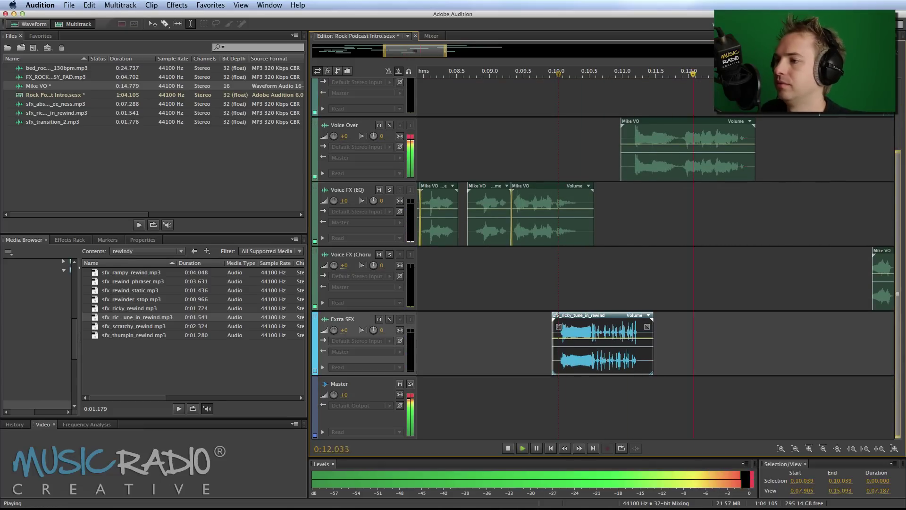
scroll(793, 145, "right", 5)
key("space")
Open the final voice clip on the Voice FX (Chorus) track in the waveform editor
left_click(646, 208)
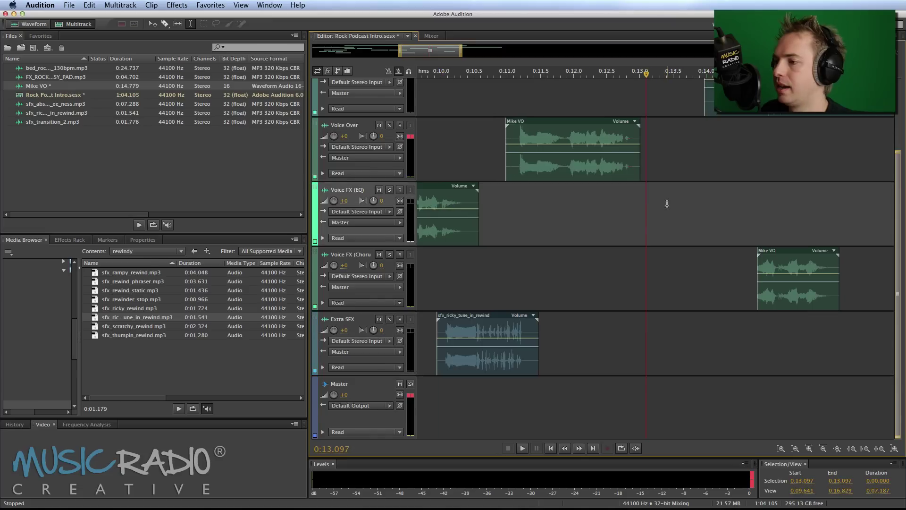
scroll(666, 204, "up", 4)
scroll(726, 224, "right", 5)
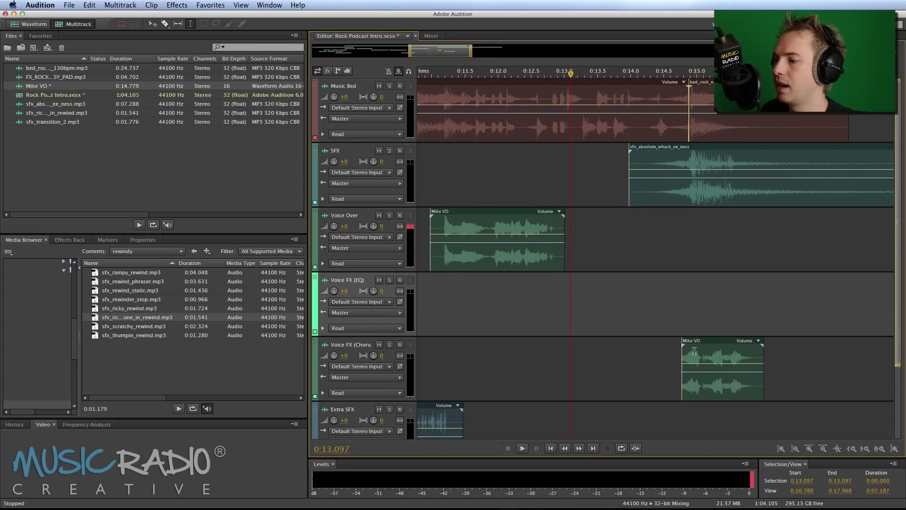
double_click(687, 348)
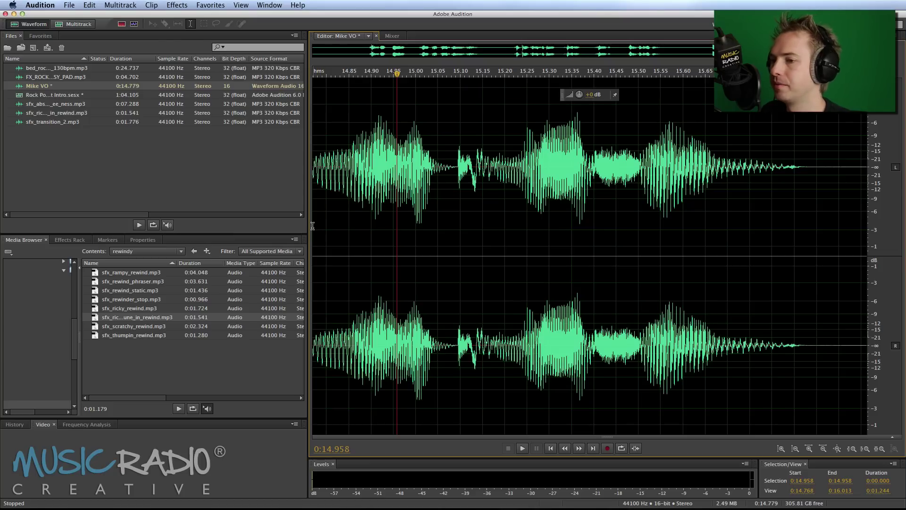
Select the opening sound of the voice clip from 0:14.768 to 0:14.928 and audition it
left_click_drag(313, 226, 384, 227)
key("space")
key("space")
key("space")
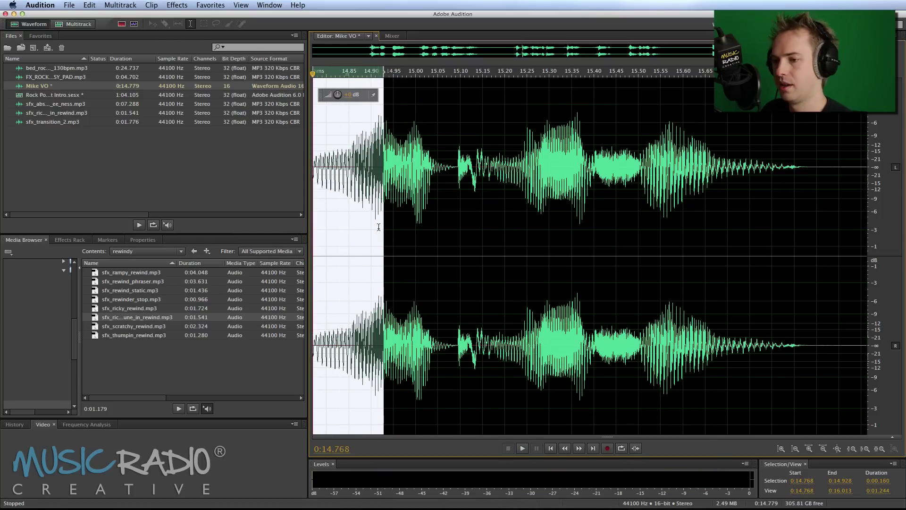
Create a new 44100 Hz, stereo, 16-bit audio file and insert 3 seconds of silence into it
key("super+shift+n")
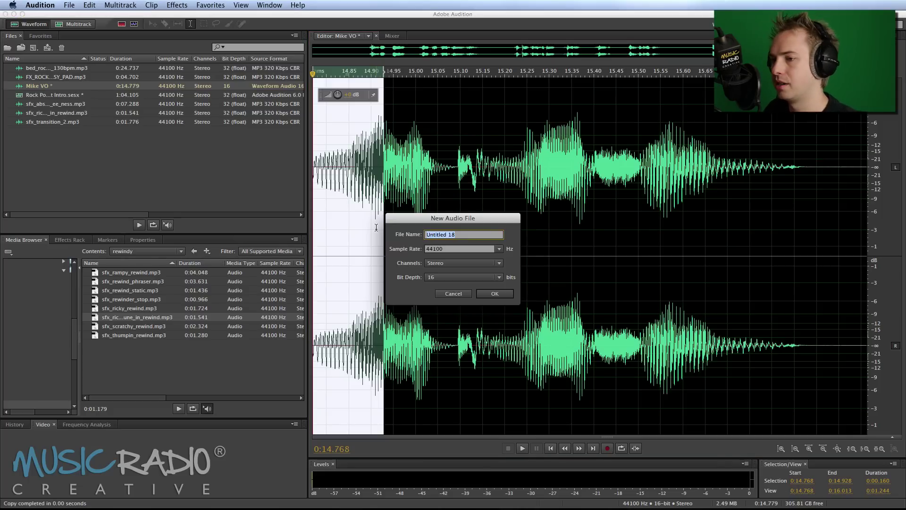
key("Return")
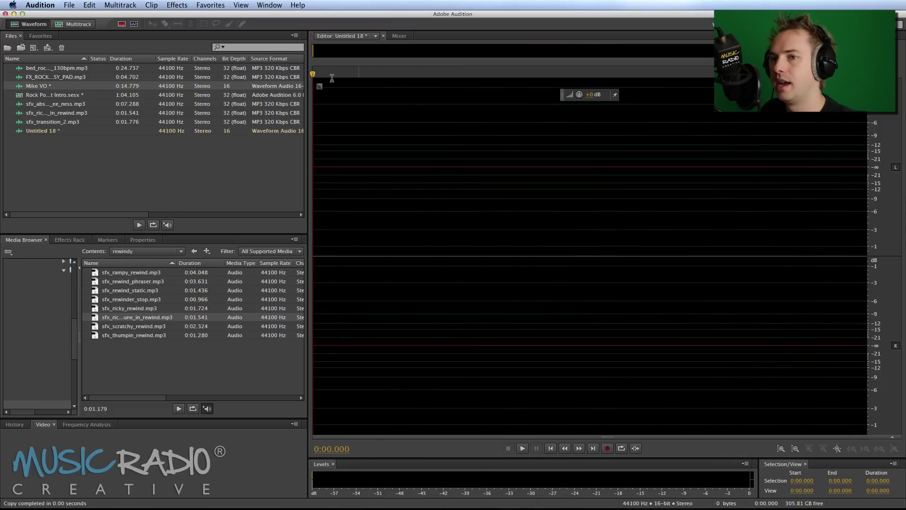
left_click(90, 5)
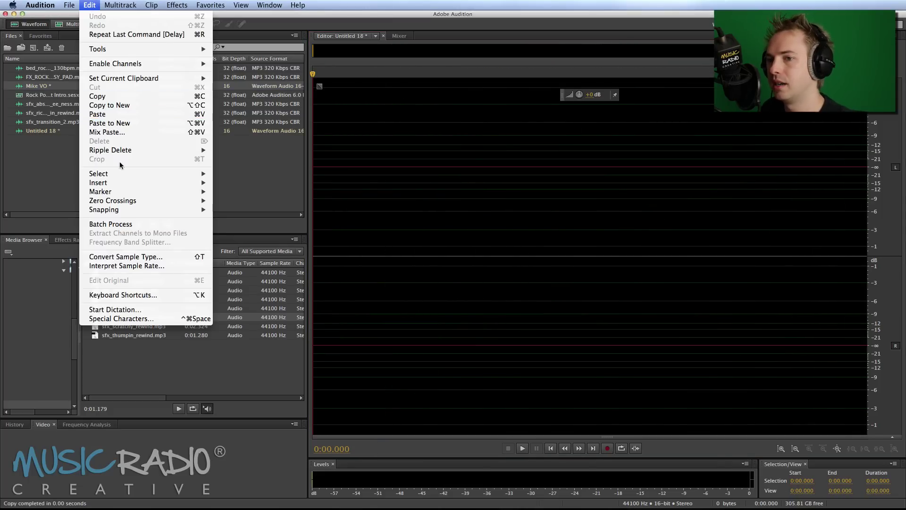
mouse_move(146, 183)
left_click(247, 208)
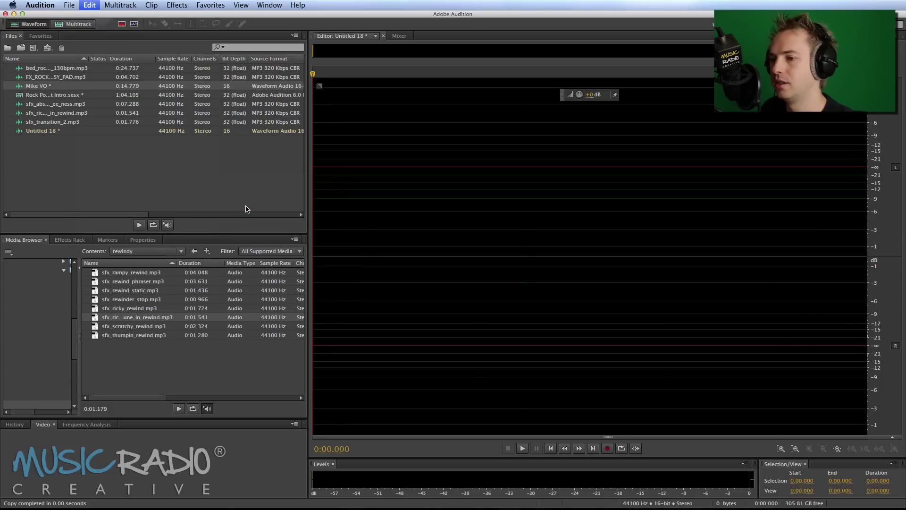
key("Return")
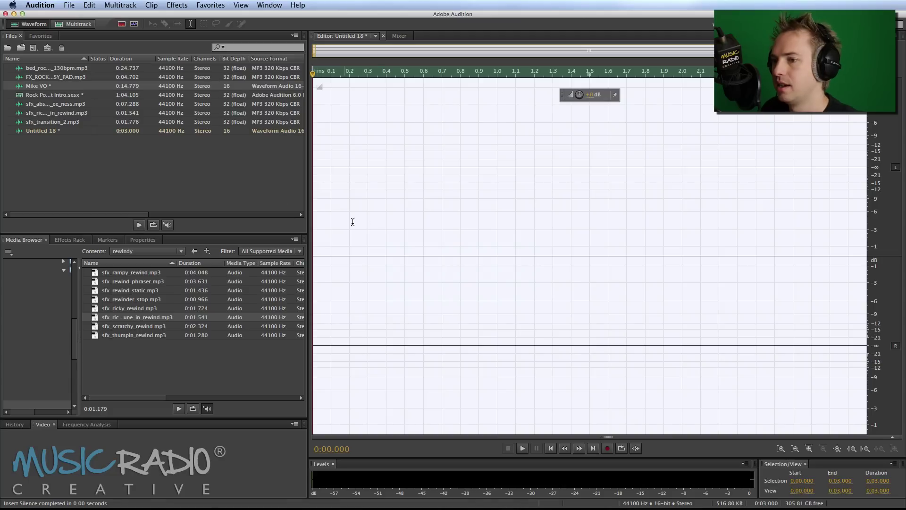
Paste the copied voice sound at 0:00.349 and apply the Pitch Bender with the Turntable Losing Power preset to it
left_click(377, 226)
key("super+v")
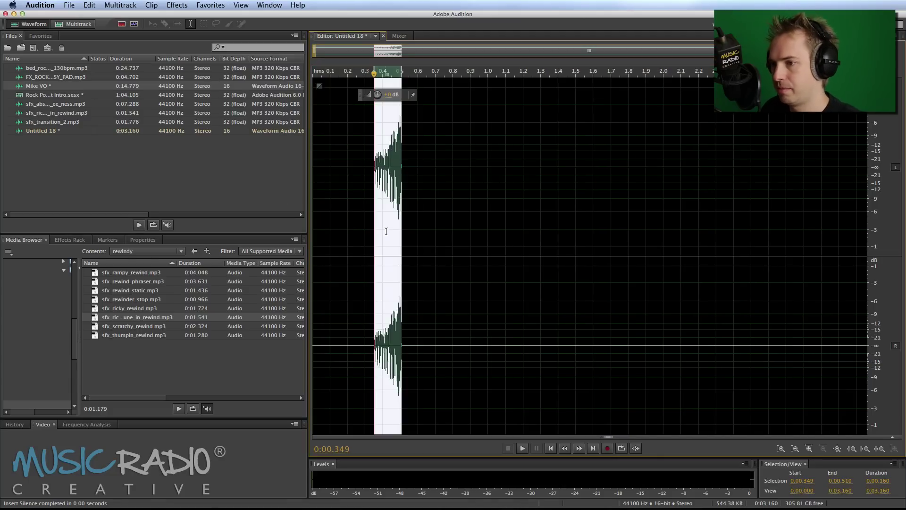
left_click(177, 5)
mouse_move(239, 194)
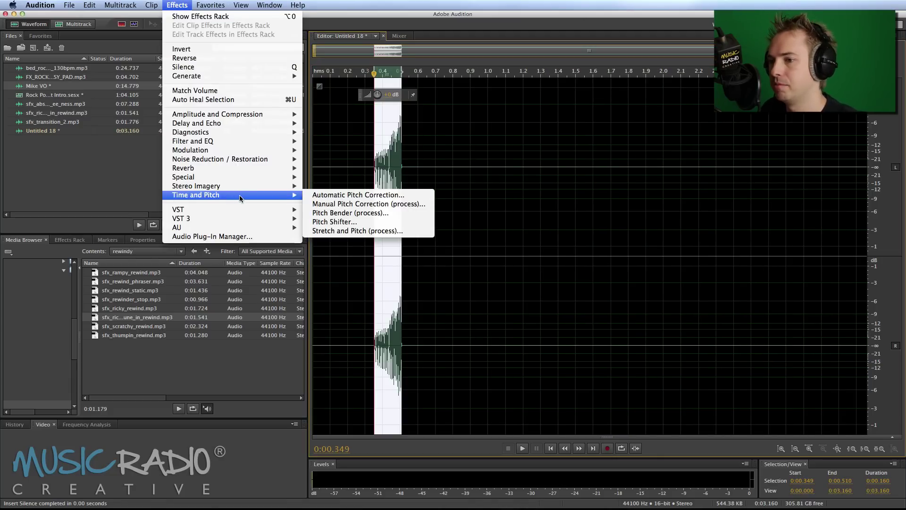
left_click(347, 212)
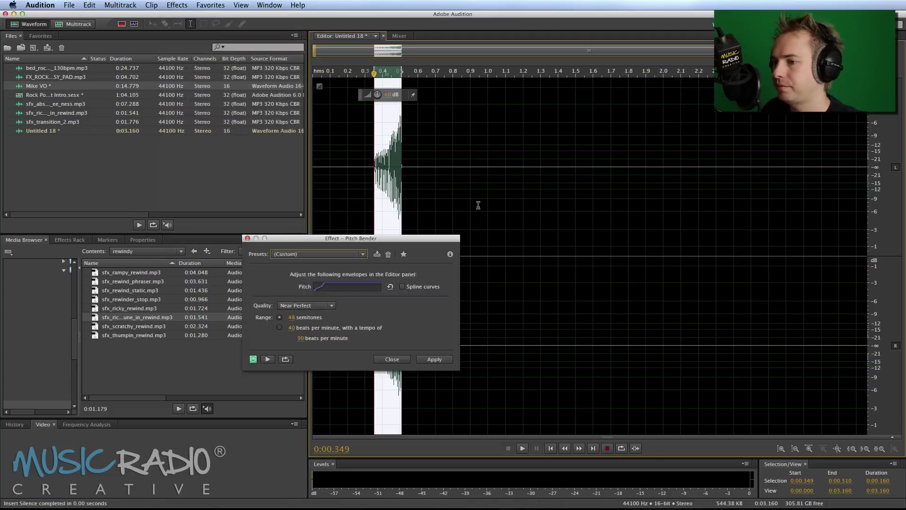
left_click(351, 254)
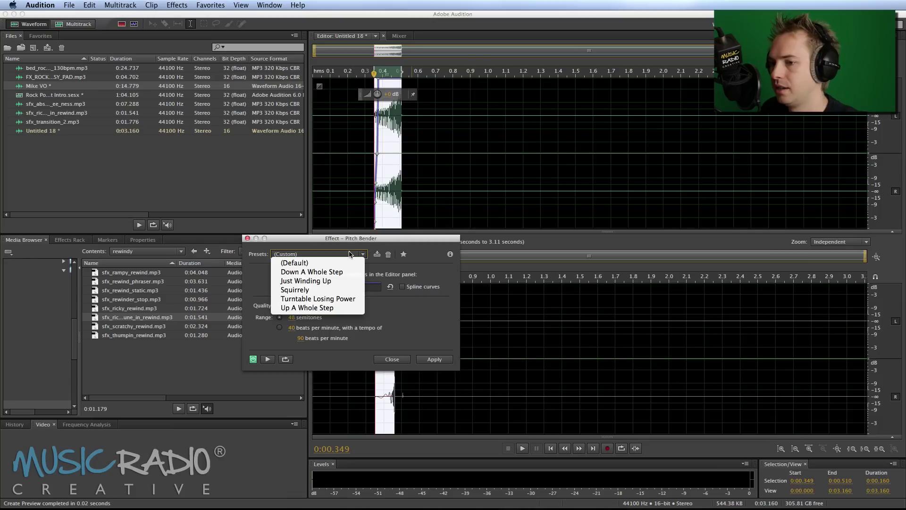
left_click(346, 307)
left_click(433, 359)
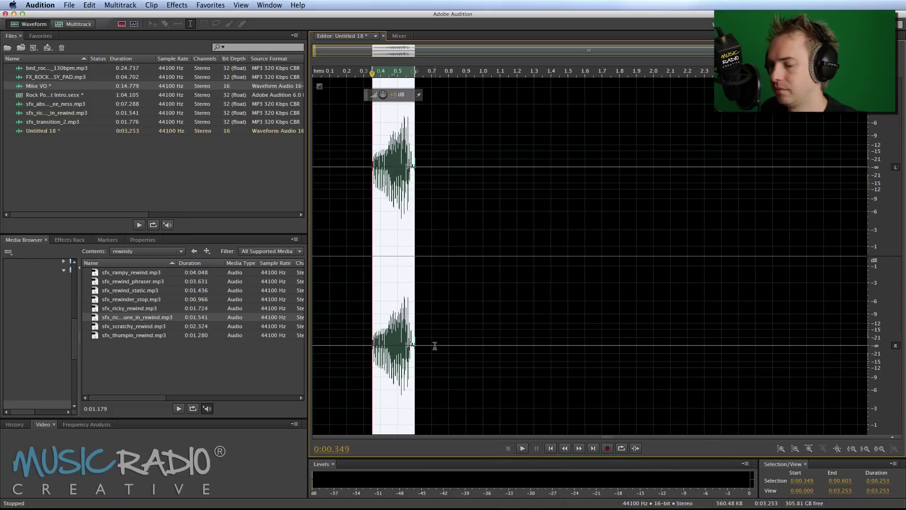
Copy the pitch-bent sound and paste three more copies after it, leaving short gaps of silence between them
key("super+c")
left_click(439, 236)
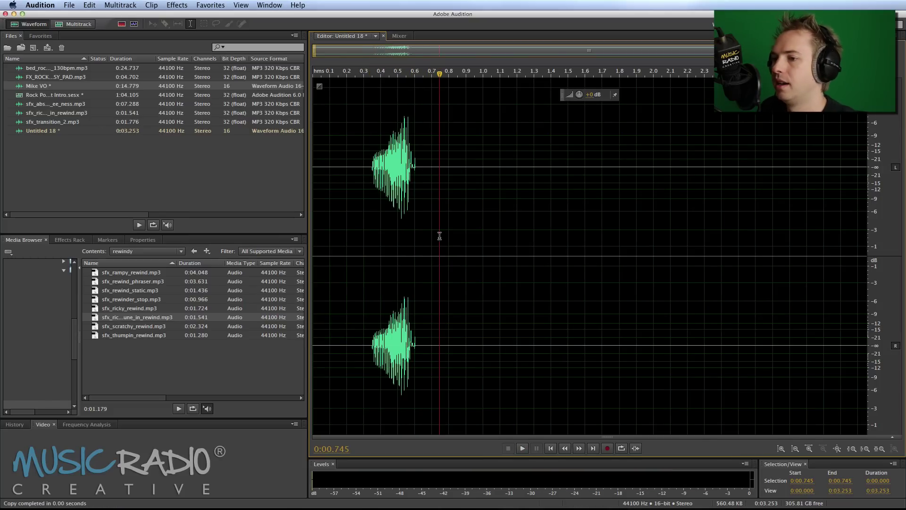
key("super+v")
left_click(502, 229)
key("super+v")
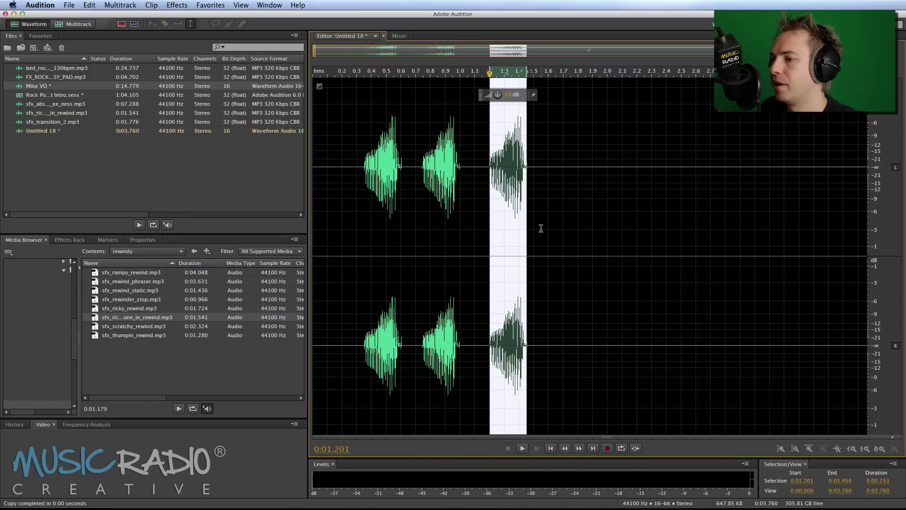
left_click(548, 223)
key("super+v")
Reverse the last three copies, selected from 0:00.663 to 0:01.937, and play the result
left_click_drag(404, 184, 580, 184)
left_click(166, 5)
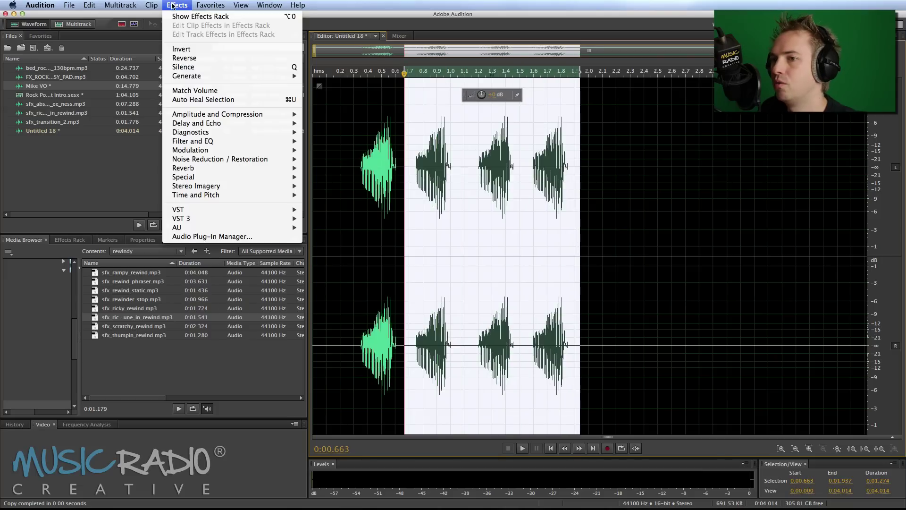
left_click(192, 57)
key("space")
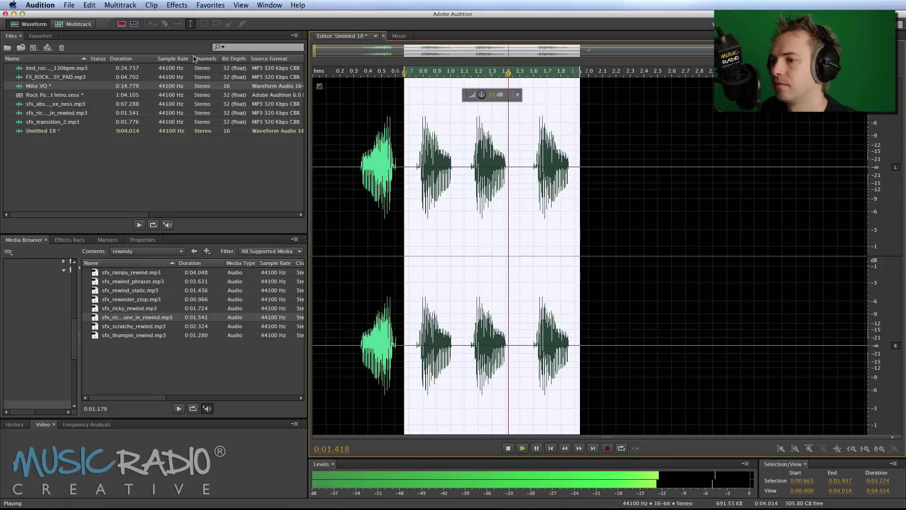
Apply Stretch and Pitch to the reversed sounds using the Cutting Power preset with a reduced final stretch
left_click(177, 5)
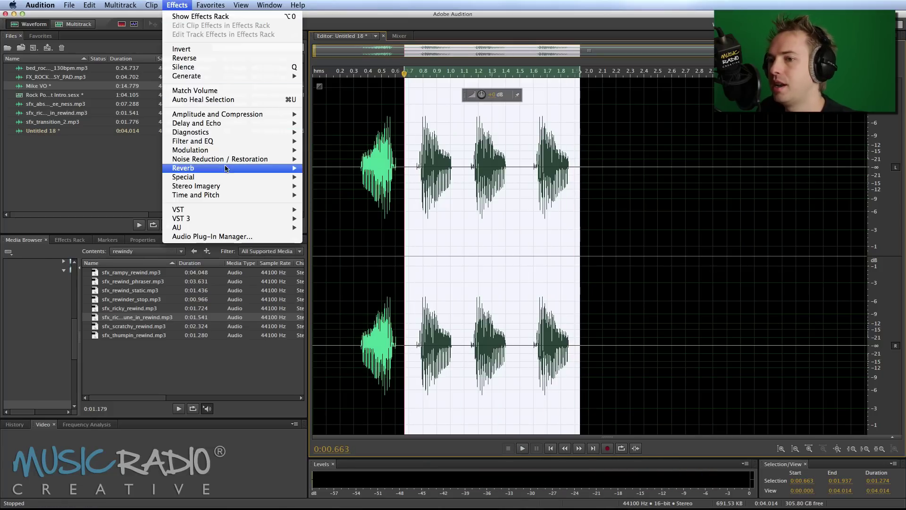
mouse_move(238, 188)
mouse_move(271, 196)
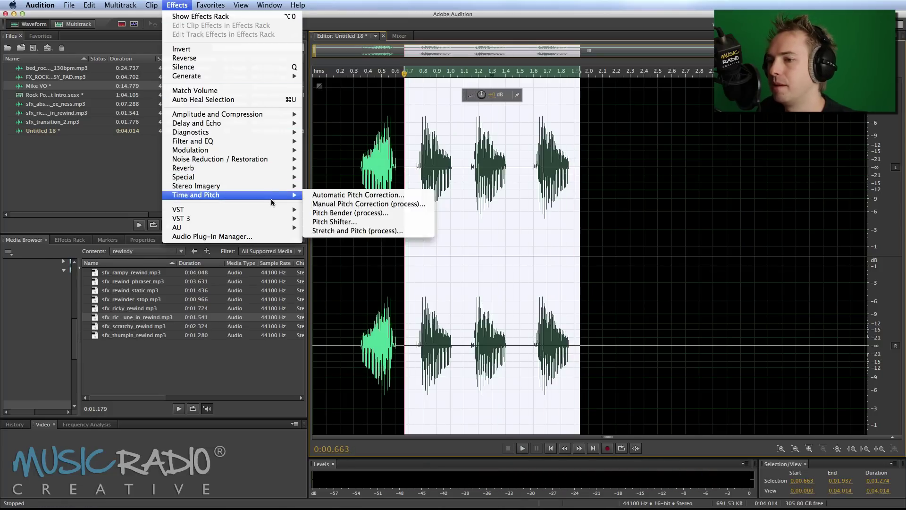
left_click(359, 230)
left_click(412, 179)
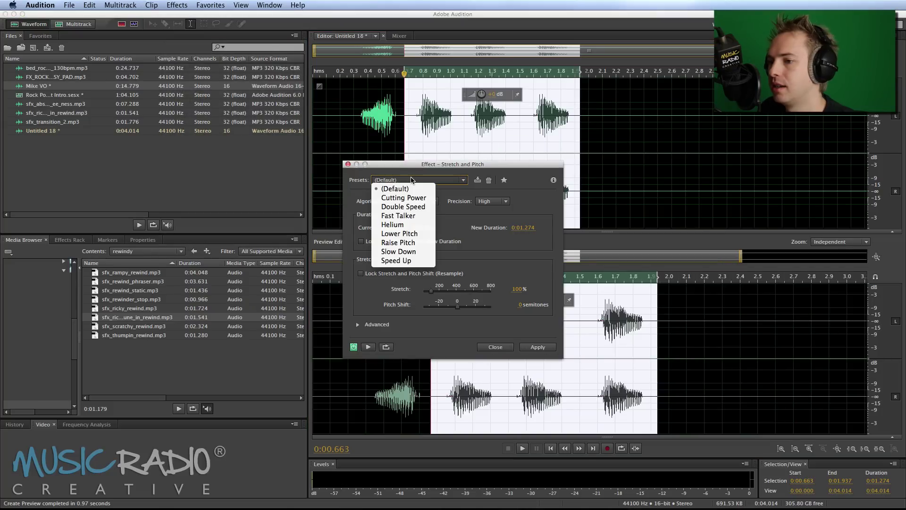
left_click(411, 197)
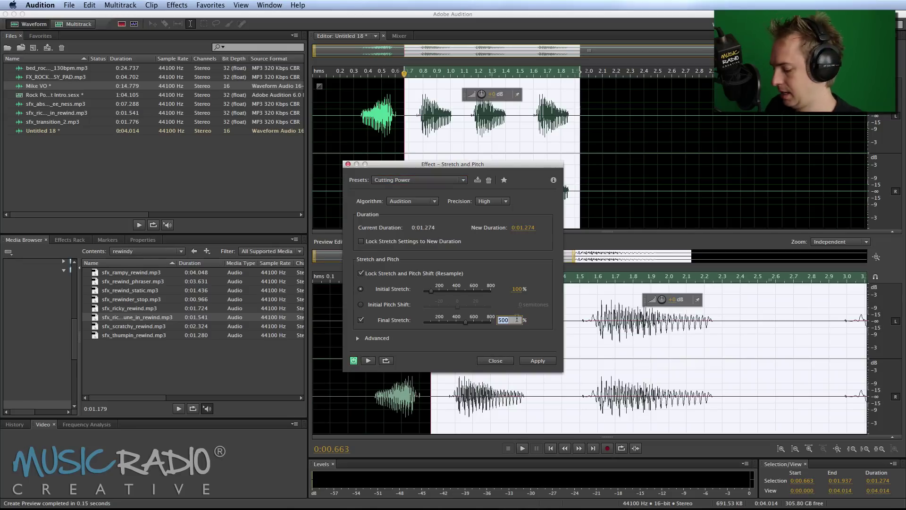
left_click(529, 364)
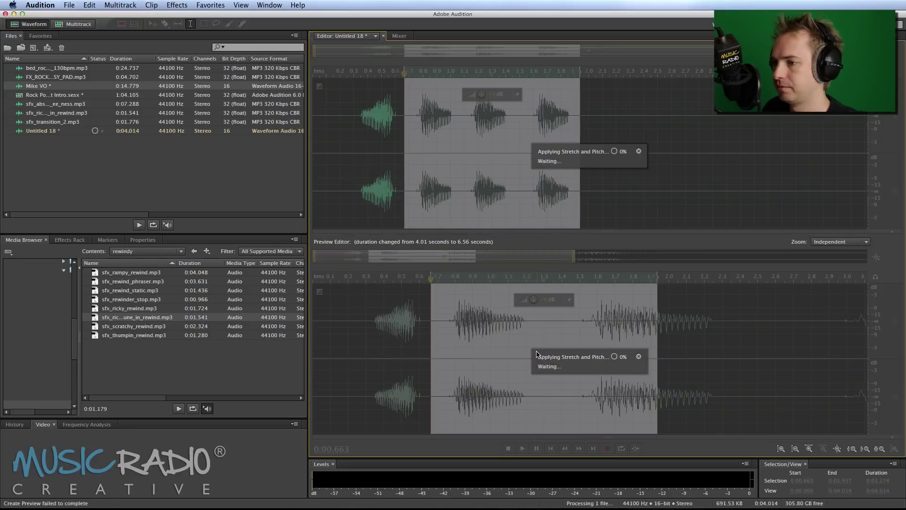
key("space")
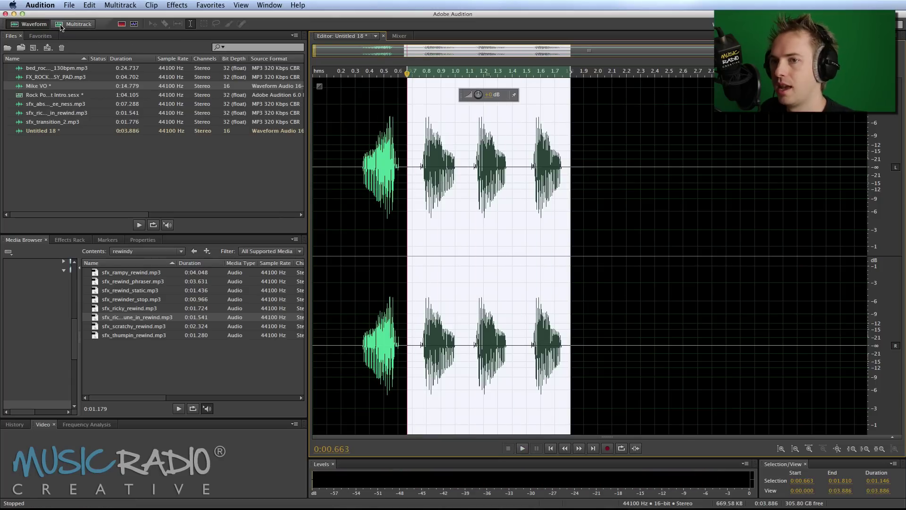
Place Untitled 18 on the Voice FX (EQ) track of the multitrack session at about 0:13.0 and play it in context
left_click(62, 24)
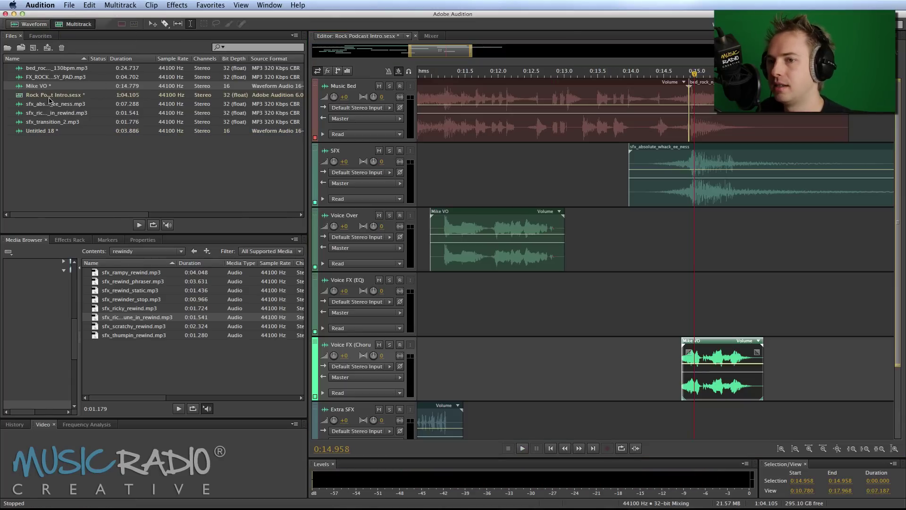
left_click_drag(47, 133, 613, 317)
left_click(576, 348)
scroll(574, 77, "up", 3)
left_click(631, 238)
left_click(619, 242)
key("space")
key("space")
Cut the silence after the first voice FX sound, overlap that piece with the second sound, and play from 0:13.270
left_click(656, 318)
mouse_move(671, 318)
left_mouse_down()
mouse_move(684, 321)
mouse_move(668, 326)
left_mouse_up()
key("Delete")
left_click(700, 357)
left_click(597, 258)
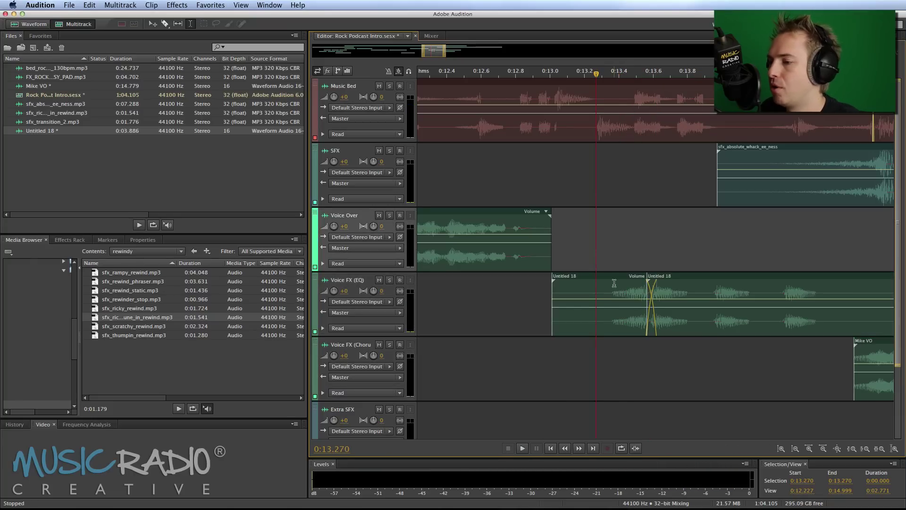
left_click_drag(615, 278, 621, 277)
key("space")
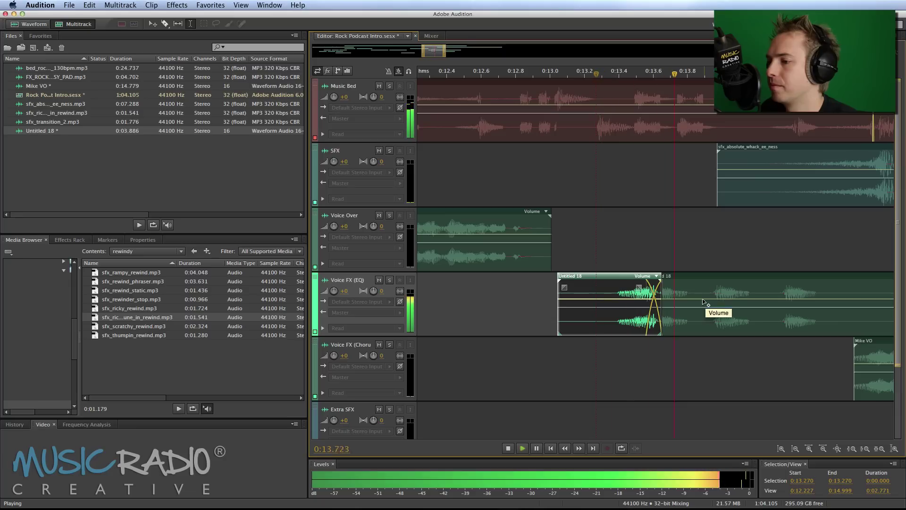
key("space")
Cut the silence around the third sound on Voice FX (EQ) and move that sound to overlap the last one
left_click_drag(688, 306, 782, 316)
key("Delete")
key("Delete")
left_click(724, 319)
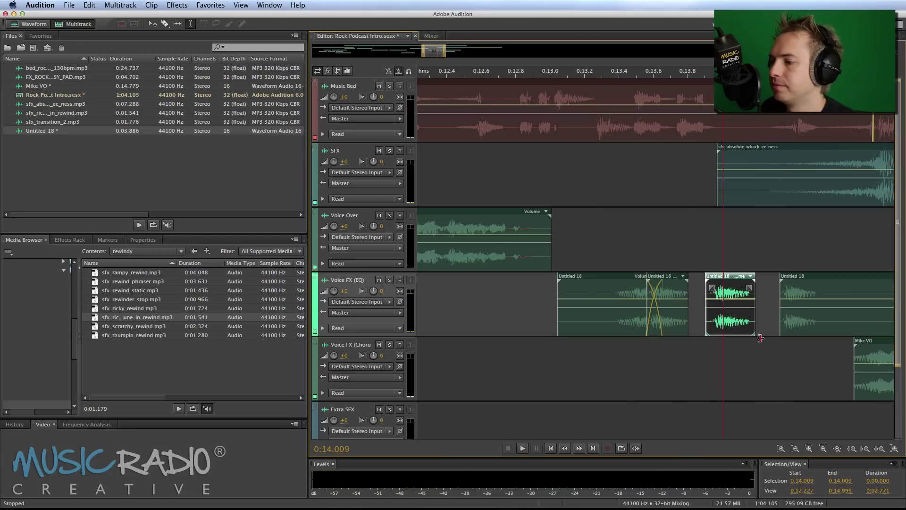
key("Delete")
left_click_drag(608, 279, 744, 295)
left_click(699, 299)
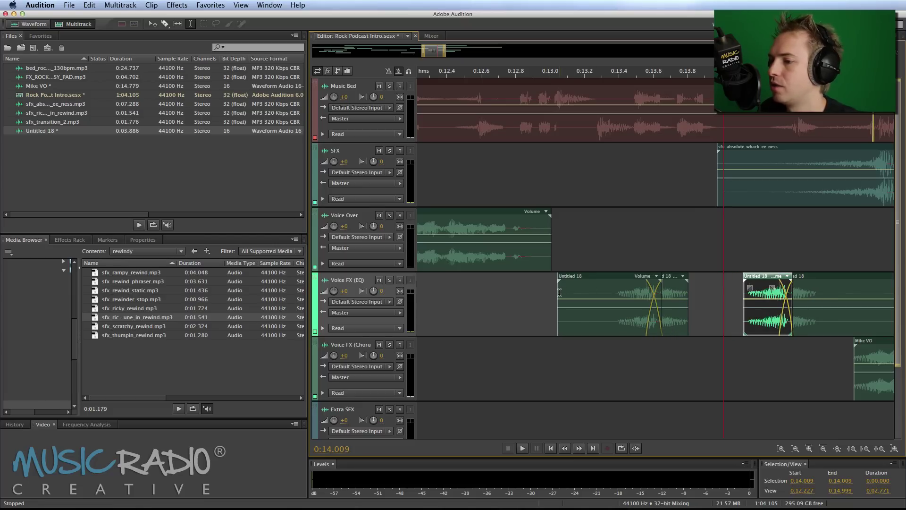
Trim the leading silence from the first pair of sounds, time-stretch the pair to 71%, and play from 0:13.405
left_click_drag(559, 292, 638, 296)
left_click(673, 294)
right_click(635, 291)
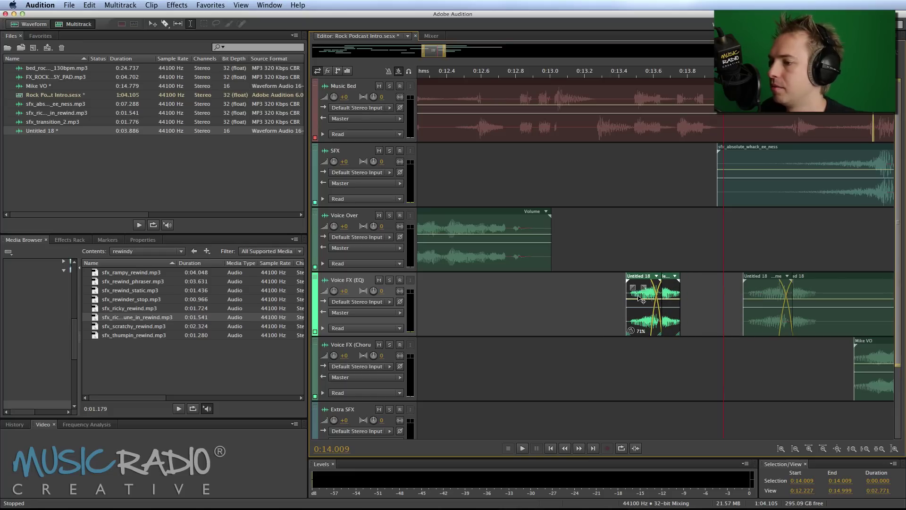
left_click(619, 71)
key("space")
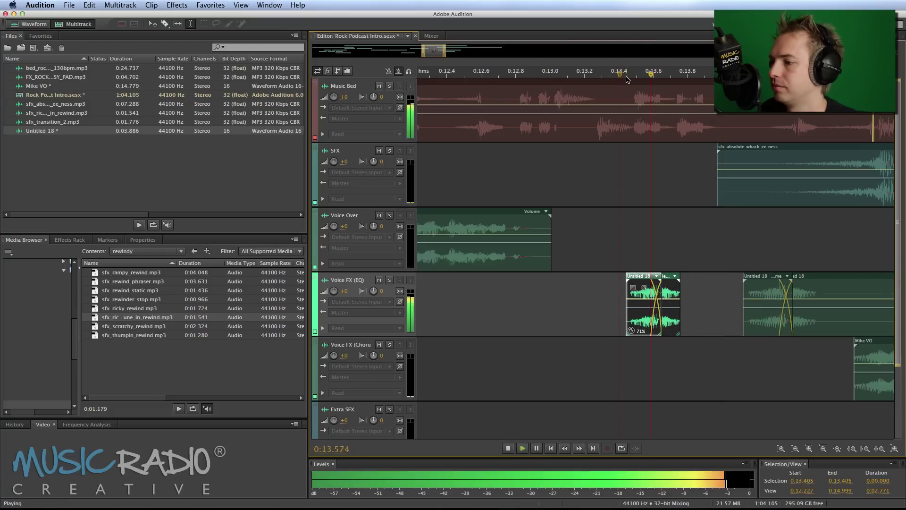
key("space")
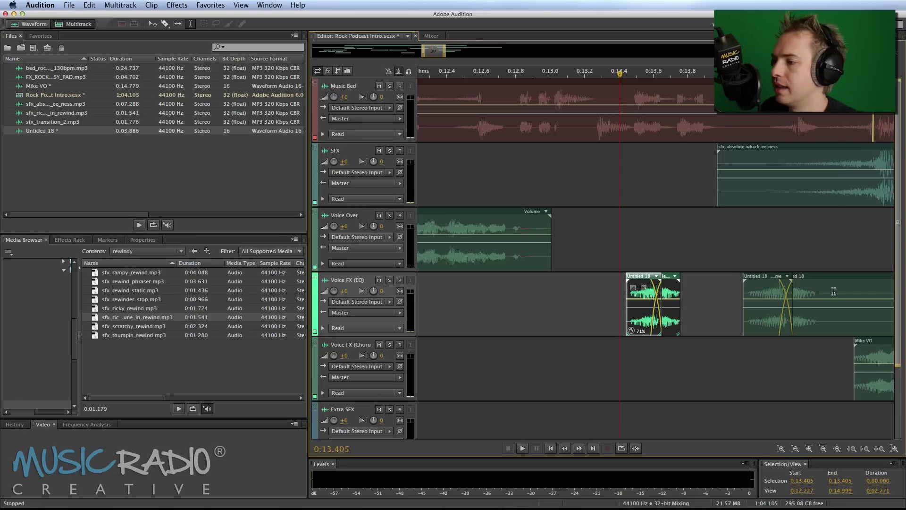
Delete the excess silence following the last sound on the Voice FX (EQ) track
left_click_drag(834, 292, 819, 347)
key("Delete")
left_click(822, 351)
left_click(854, 325)
key("Delete")
Time-stretch the second pair of sounds to 76% and move it to about 0:13.7 so it overlaps the first pair
left_click(763, 287)
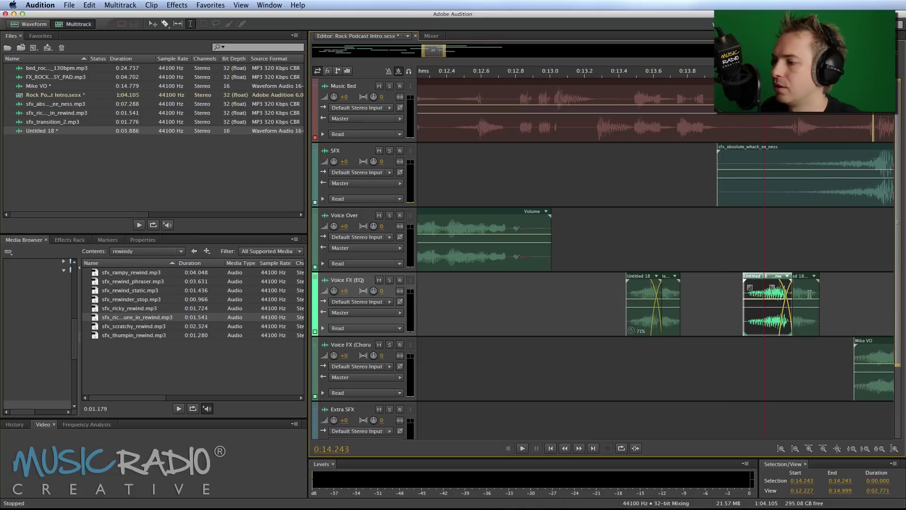
left_click(807, 288)
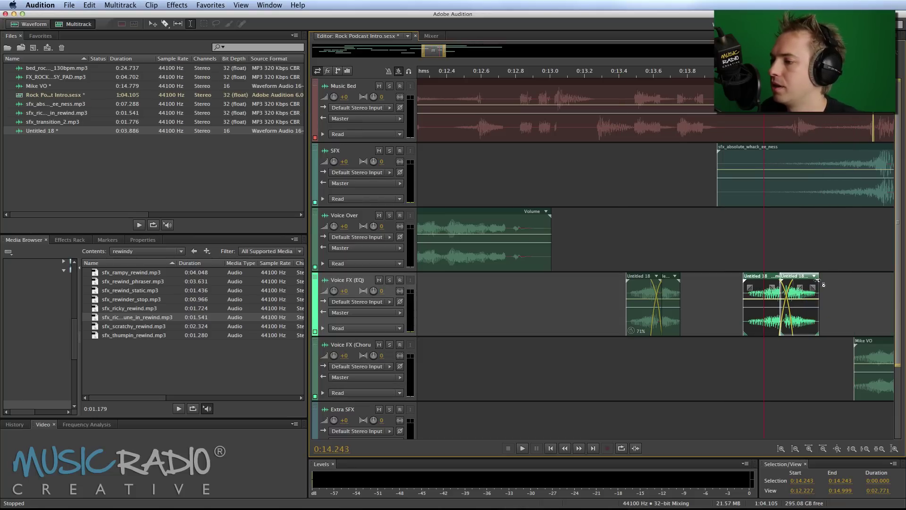
left_click_drag(816, 280, 806, 281)
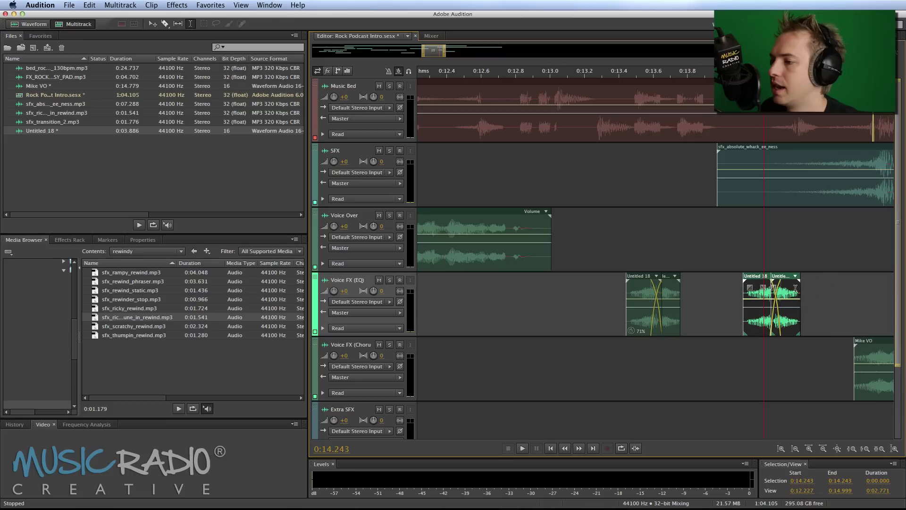
left_click_drag(795, 288, 693, 294)
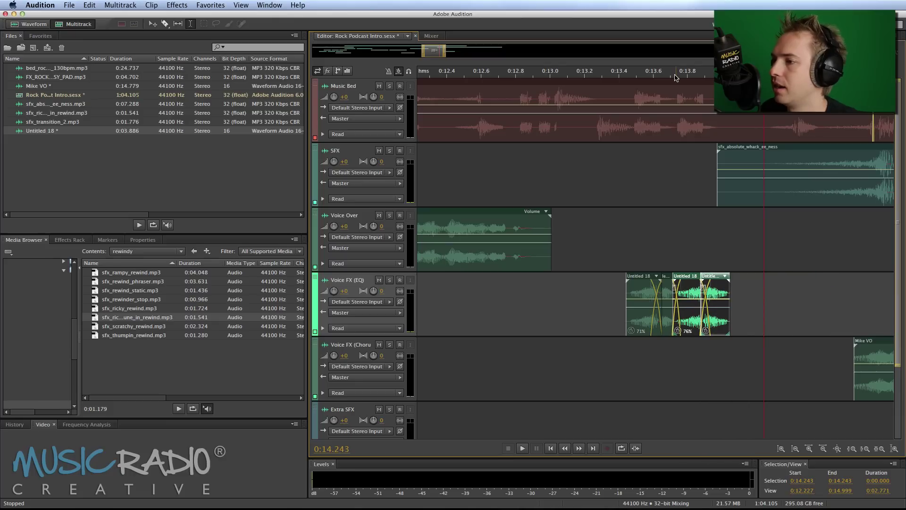
Play the joined voice effect in context from 0:13.259
left_click(675, 78)
left_click(596, 77)
key("space")
key("space")
key("space")
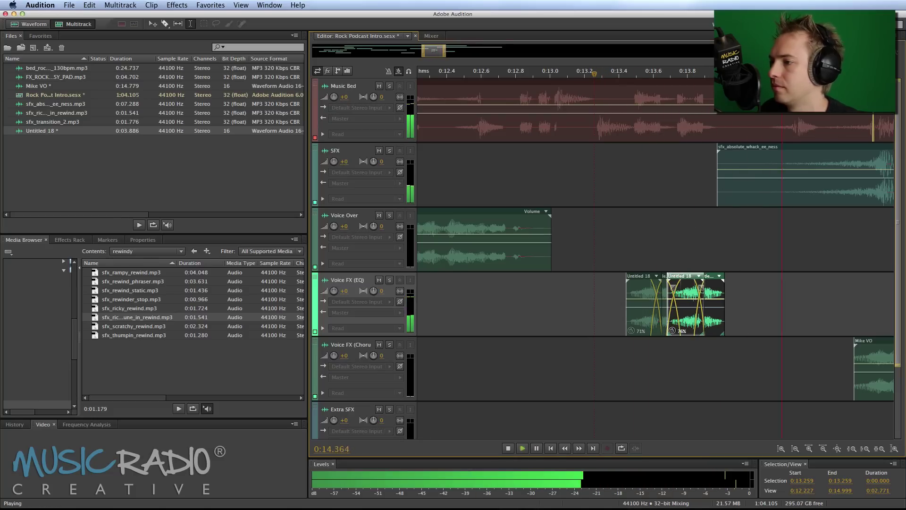
key("space")
Preview the rewind effects and place sfx_scratchy_rewind on the Extra SFX track at about 0:13.9
scroll(717, 296, "down", 15)
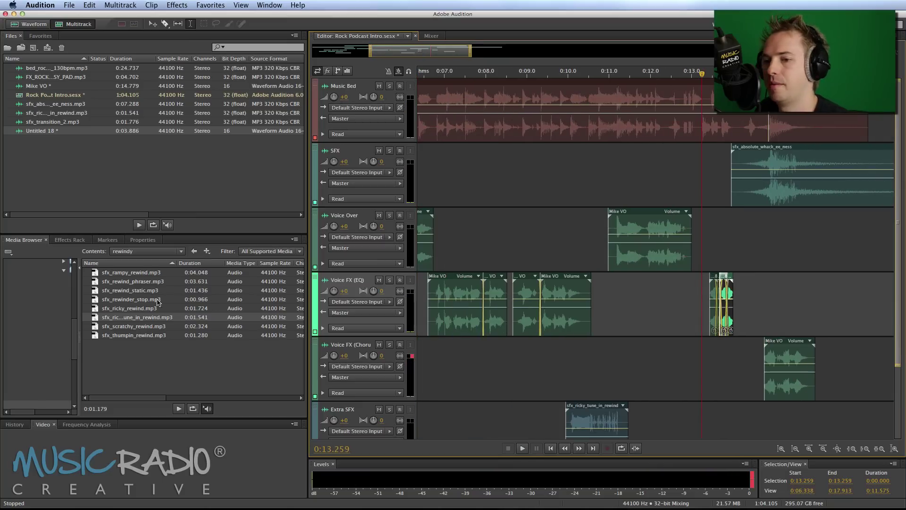
left_click(127, 334)
left_click(133, 327)
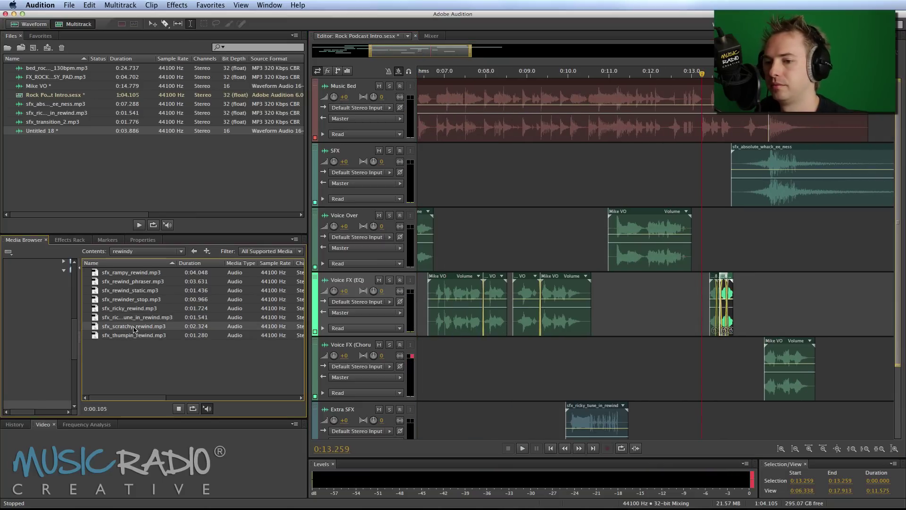
left_click_drag(137, 329, 729, 406)
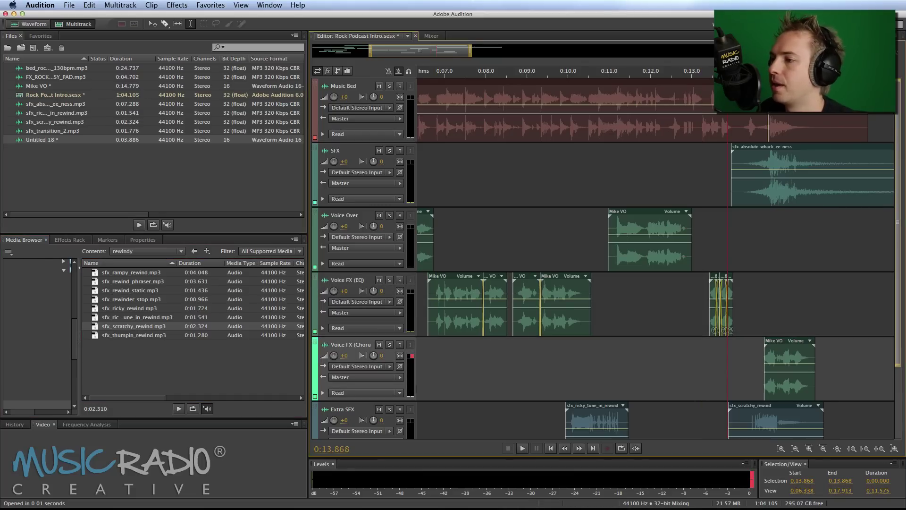
scroll(753, 72, "up", 5)
scroll(785, 286, "down", 5)
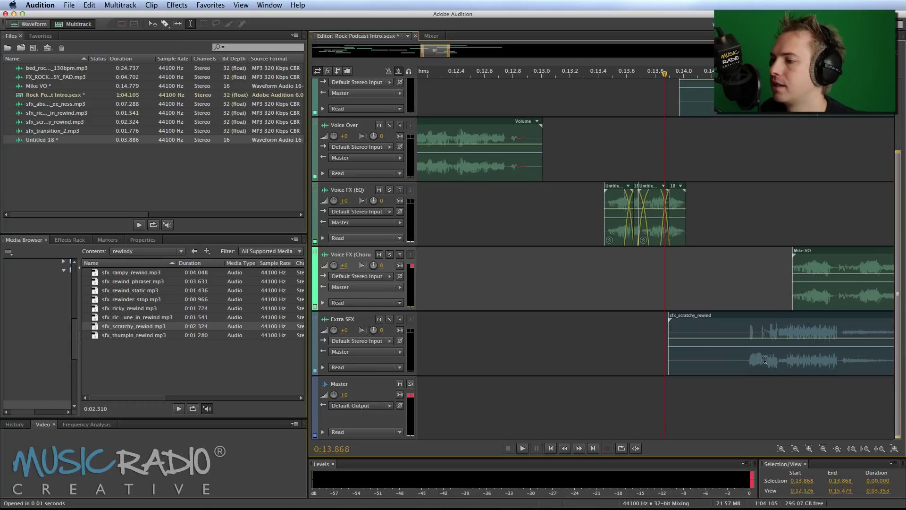
Move the sfx_scratchy_rewind clip on the Extra SFX track earlier so it starts at about 0:13.4, under the stutter effect
left_click_drag(764, 358, 703, 358)
scroll(706, 250, "up", 2)
left_click(680, 183)
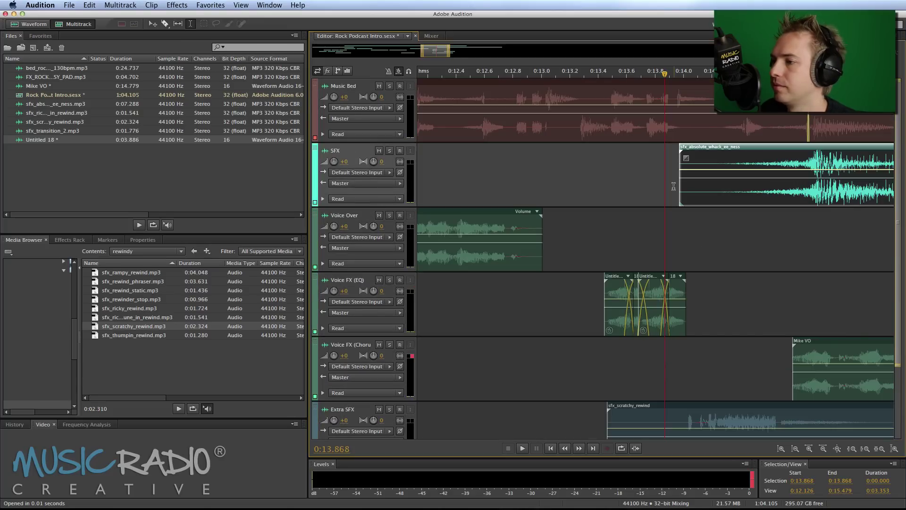
left_click(681, 234)
scroll(685, 243, "down", 2)
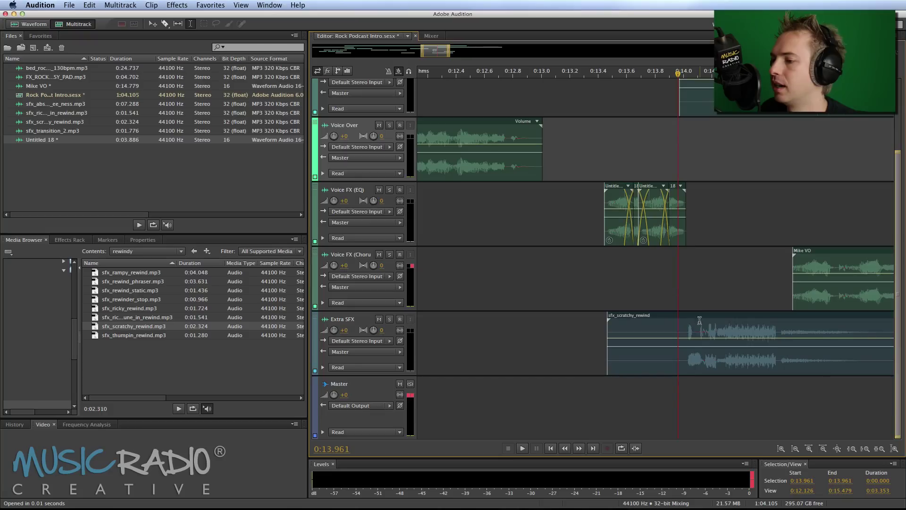
left_click(701, 363)
left_click_drag(701, 363, 693, 363)
Play the session from 0:13.813 to check the repositioned rewind effect, and stop playback
left_click(657, 299)
key("space")
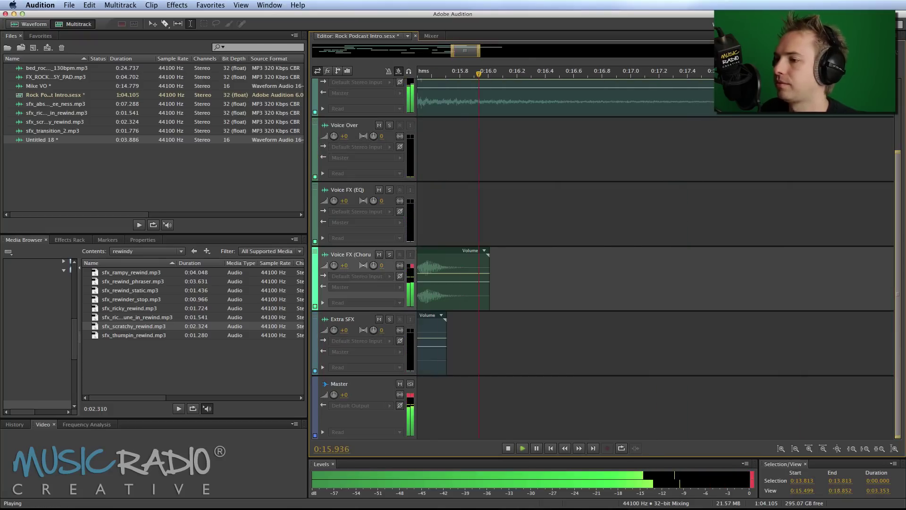
key("space")
Return the playhead to the session start and mix the entire session down to a new file
scroll(721, 108, "down", 5)
key("minus")
scroll(614, 222, "up", 3)
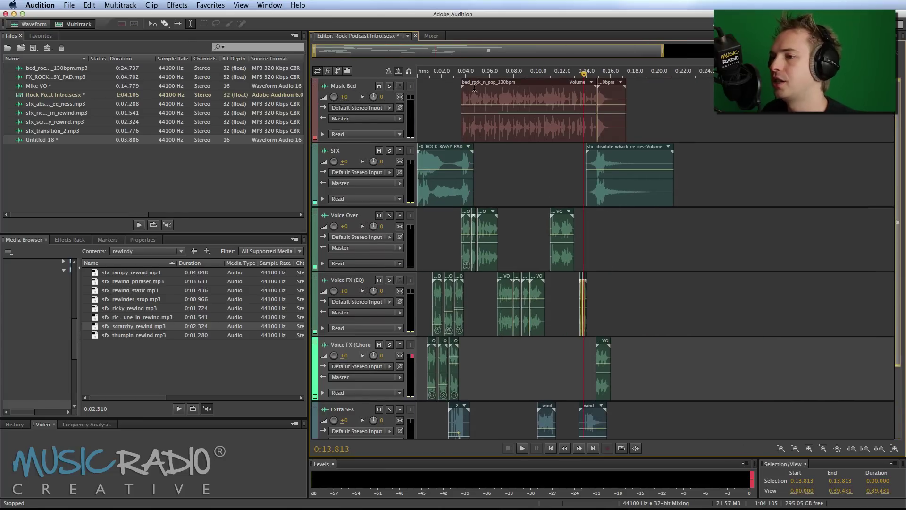
scroll(459, 74, "up", 2)
key("Home")
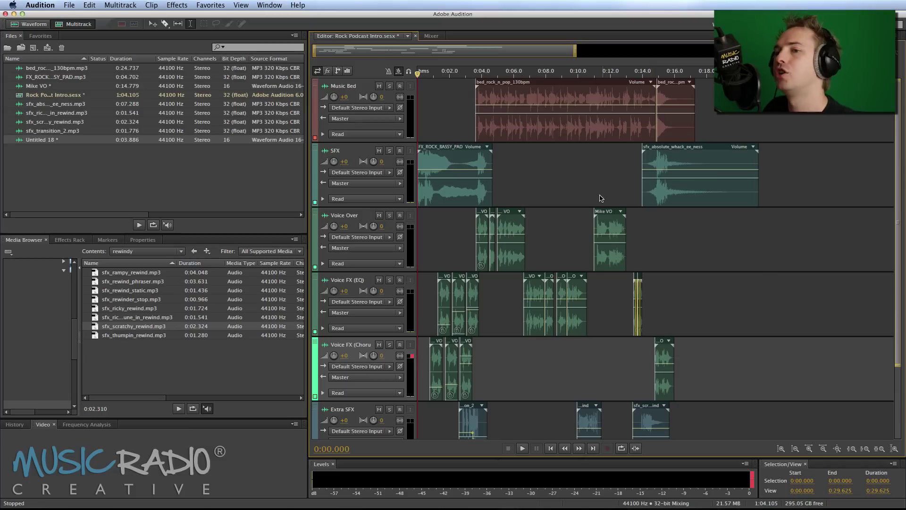
left_click(120, 5)
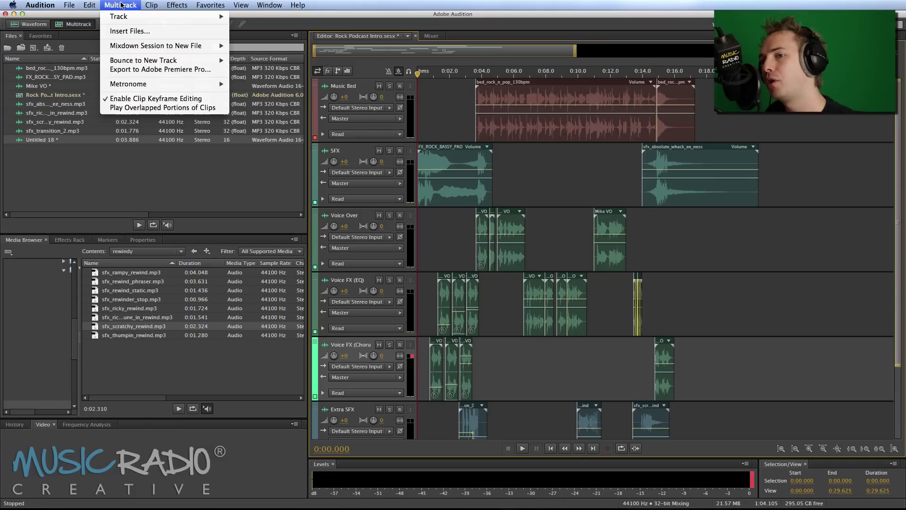
mouse_move(146, 47)
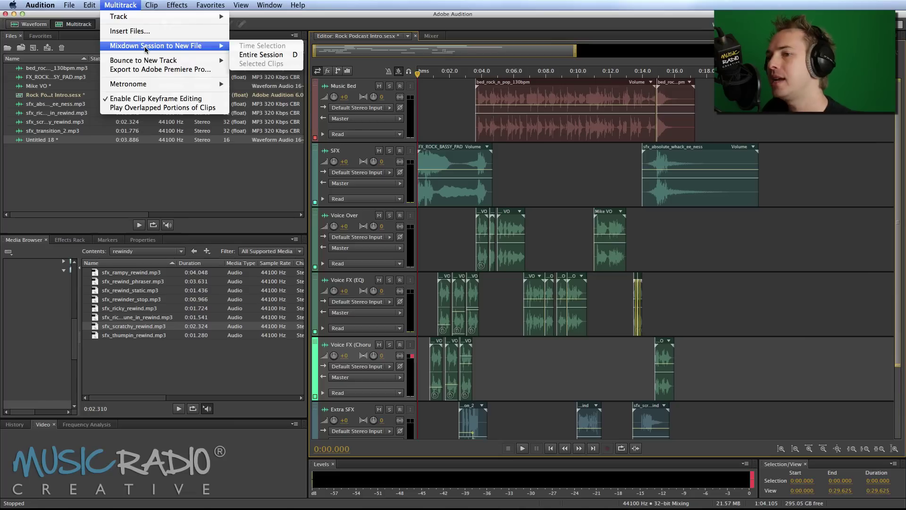
left_click(254, 55)
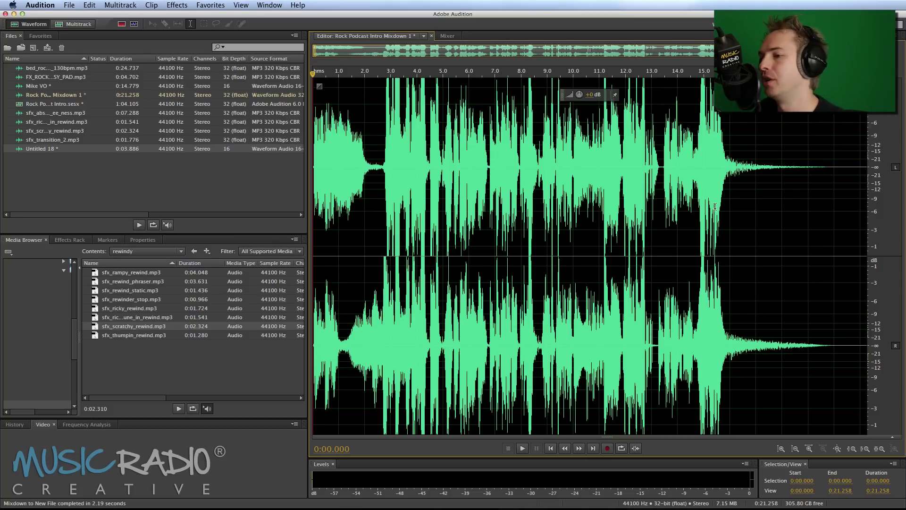
Apply the Multiband Compressor with the Pop Master preset to the whole mixdown and play it from the beginning
left_click(183, 5)
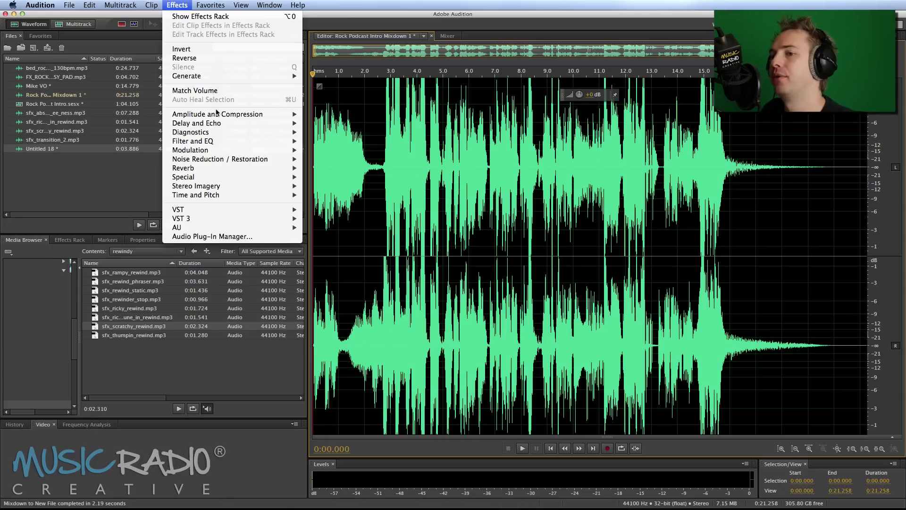
mouse_move(278, 115)
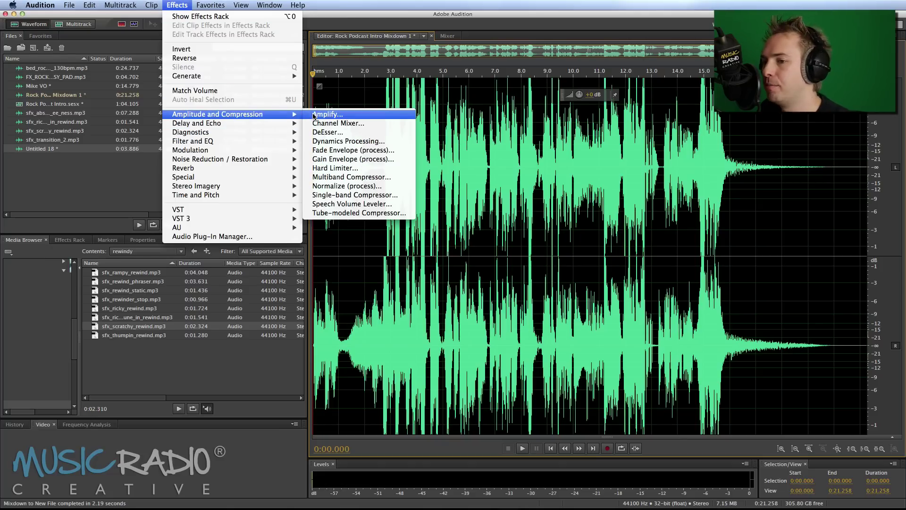
left_click(348, 177)
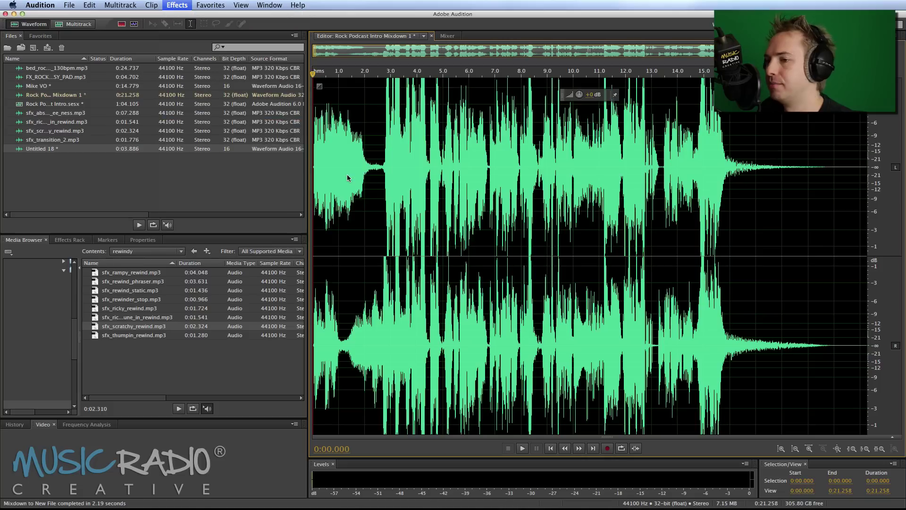
left_click(372, 134)
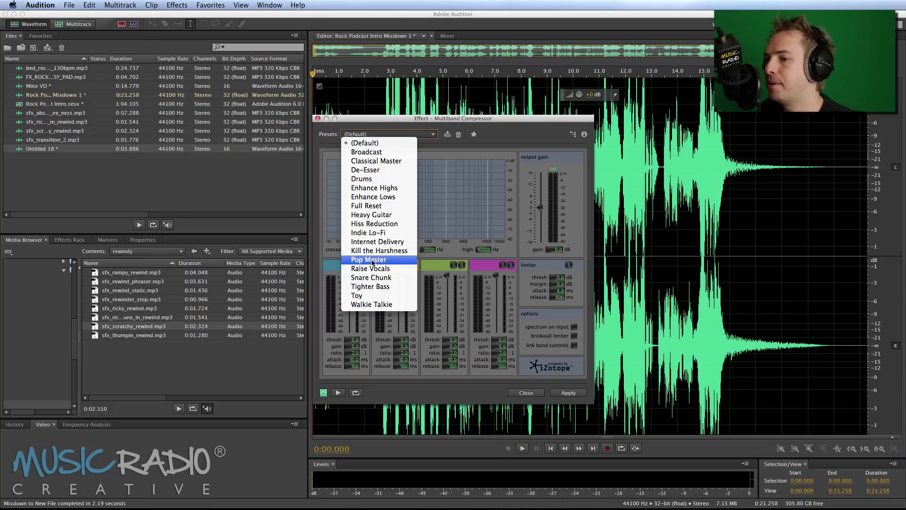
left_click(372, 260)
left_click(567, 393)
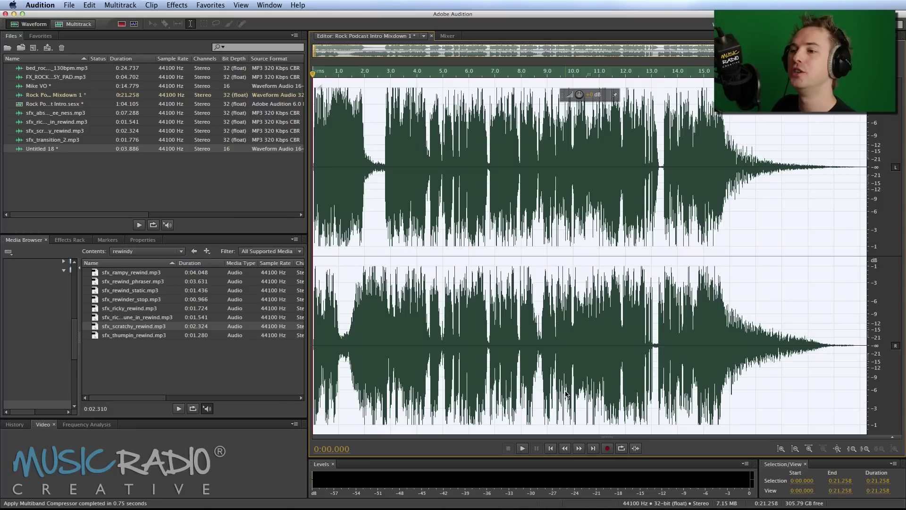
key("space")
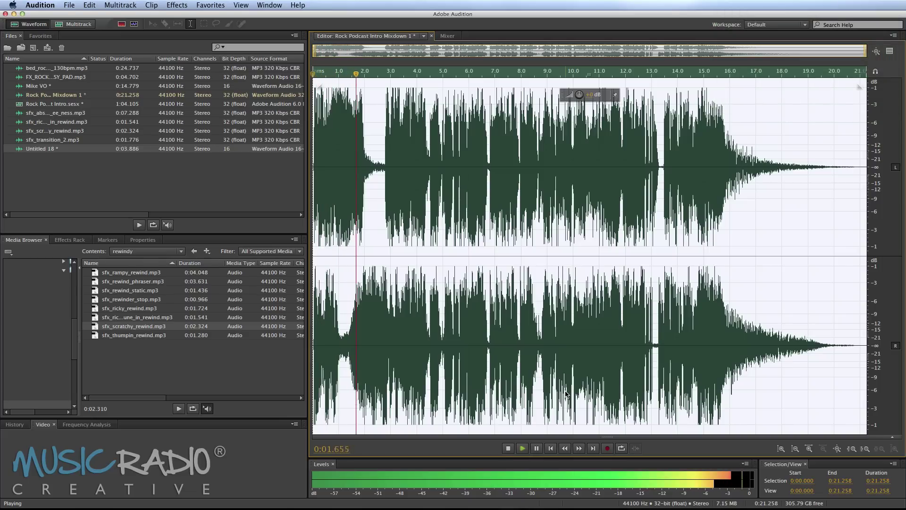